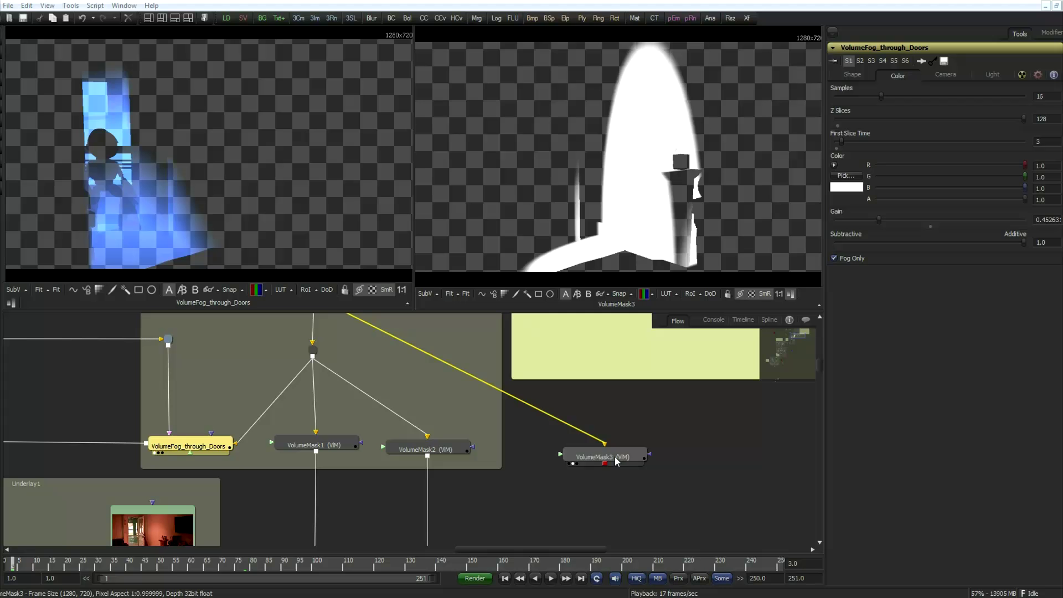
Step: Delete the VolumeMask3 node and add a Volume Fog tool to the flow
left_click(614, 459)
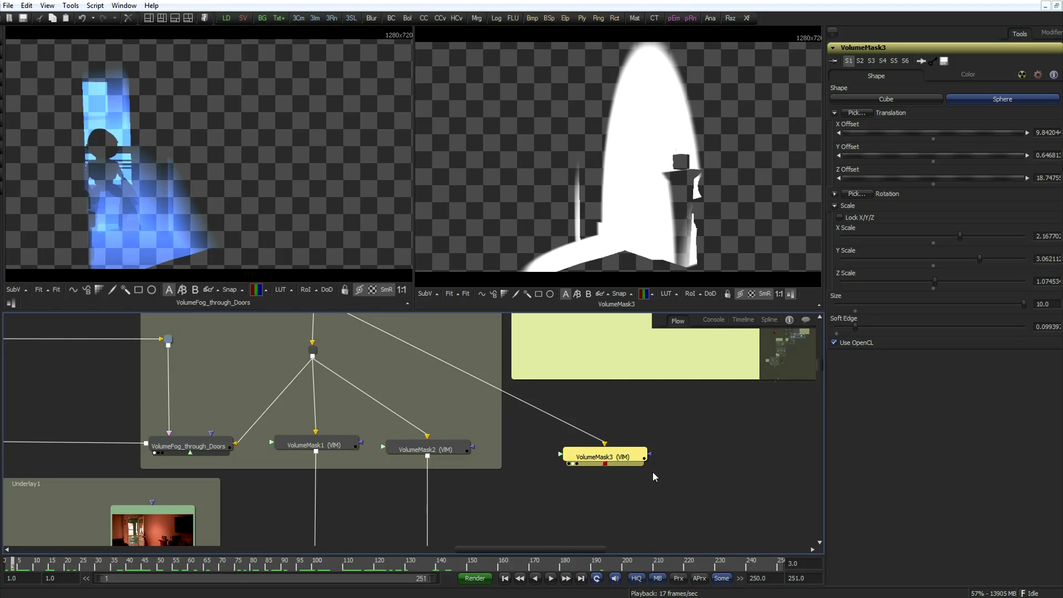
key("Delete")
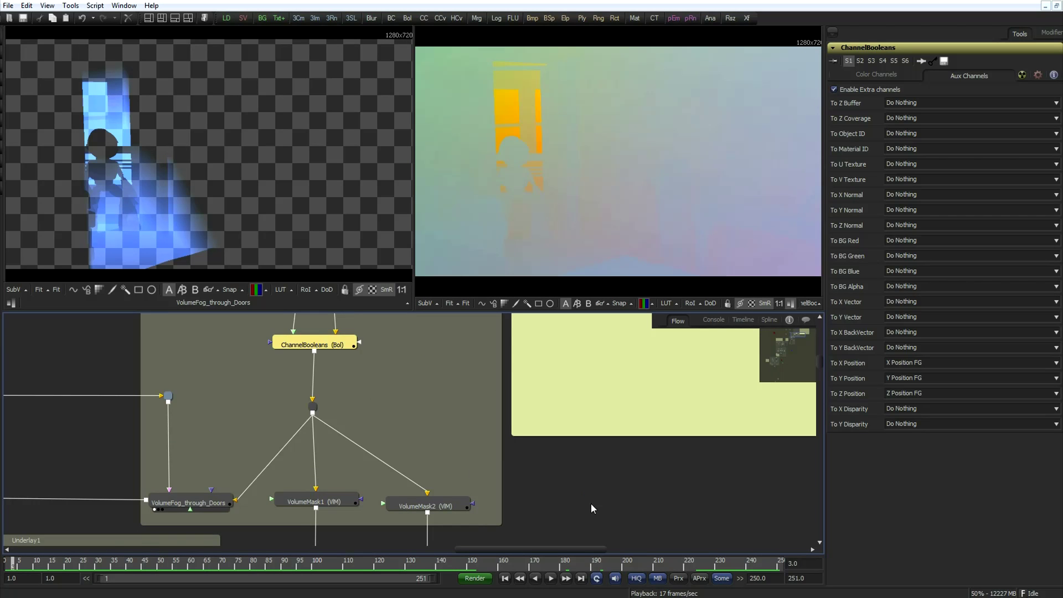
middle_click_drag(590, 503, 611, 425)
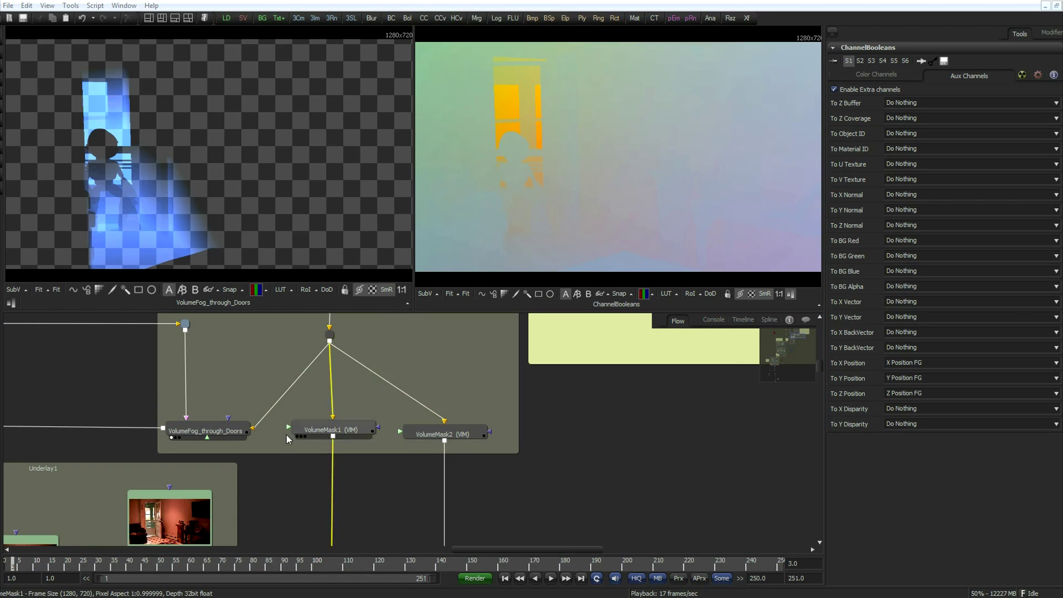
key("ctrl+space")
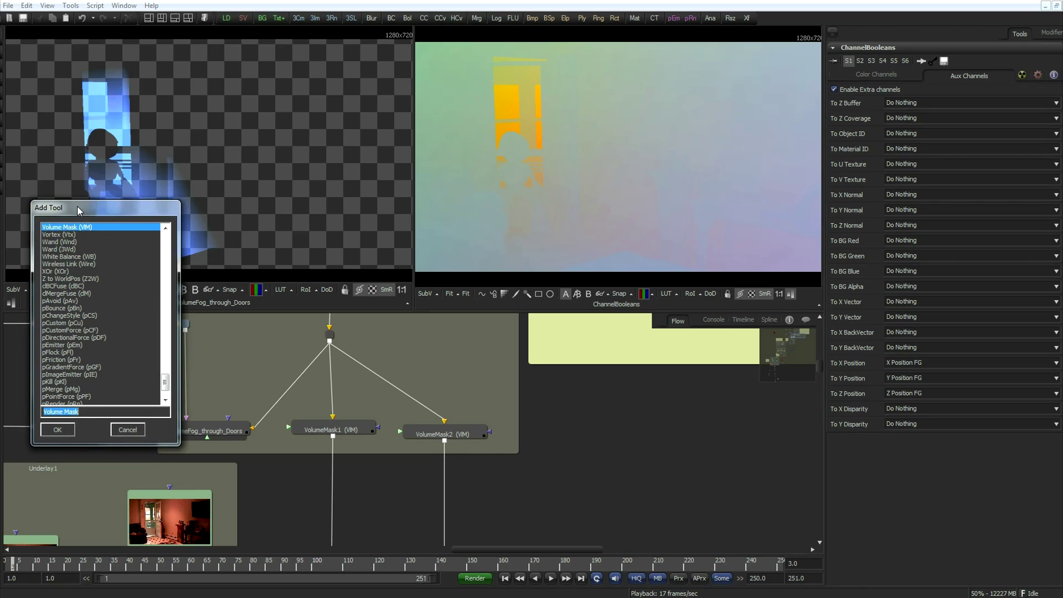
type("vol")
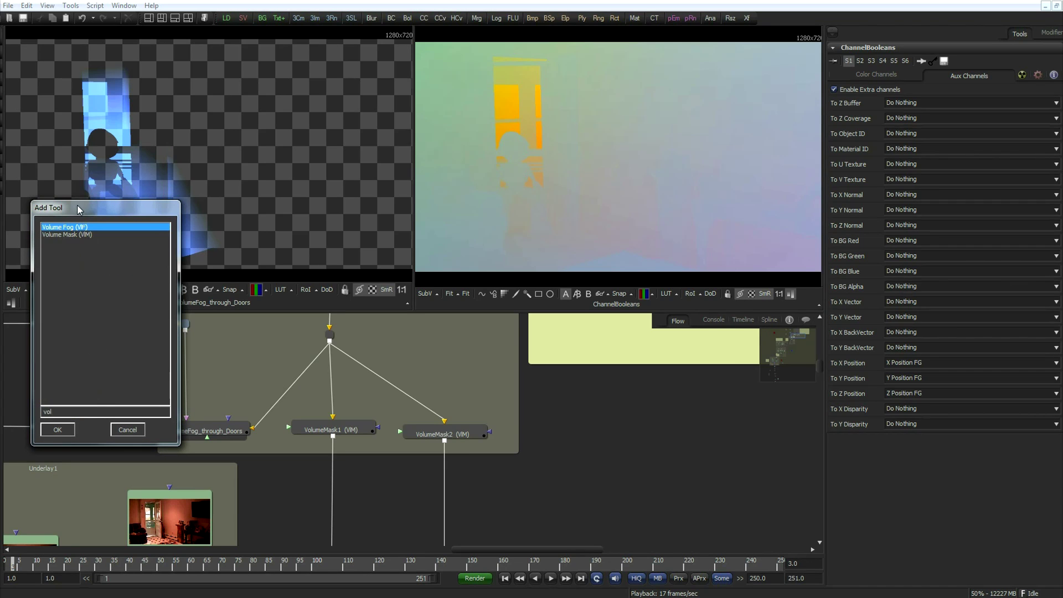
left_click(69, 228)
key("Return")
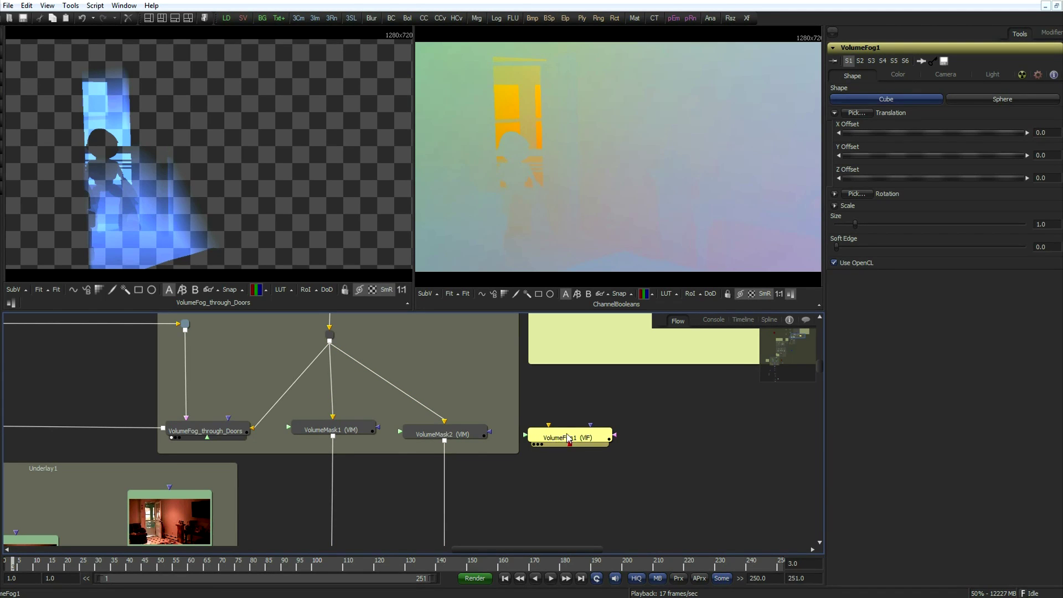
Step: Connect the router that feeds the volume masks to VolumeFog1's image input and show VolumeFog1 in the second viewer
left_click_drag(569, 439, 573, 439)
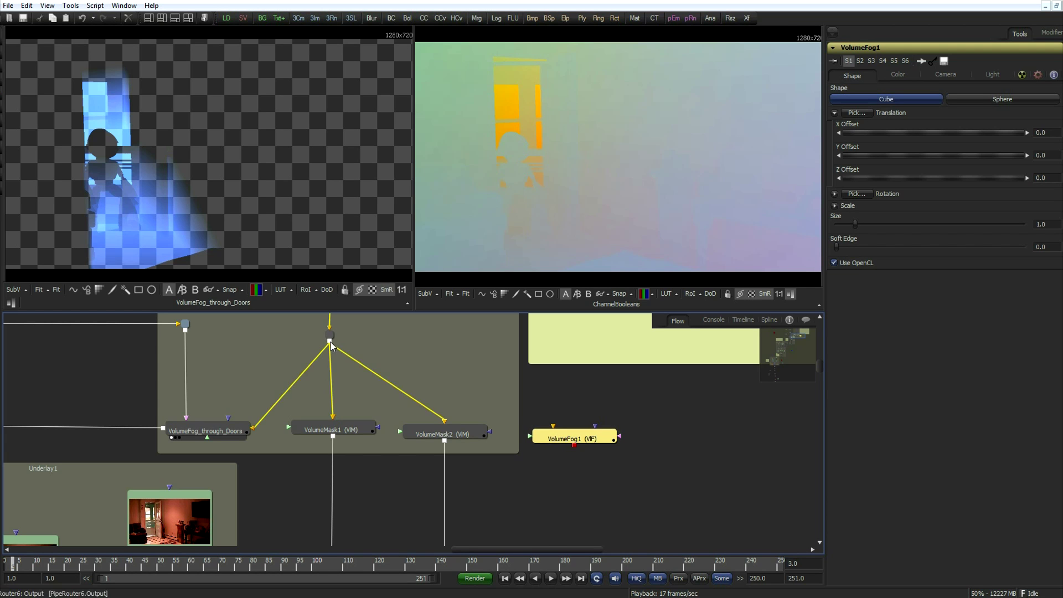
left_click_drag(334, 345, 556, 437)
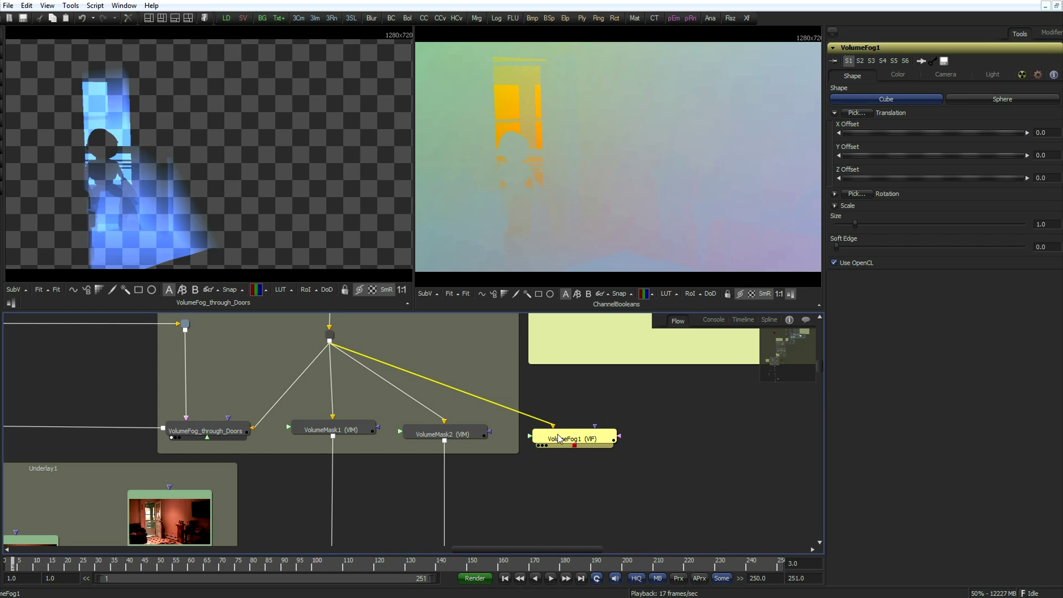
left_click_drag(576, 444, 597, 184)
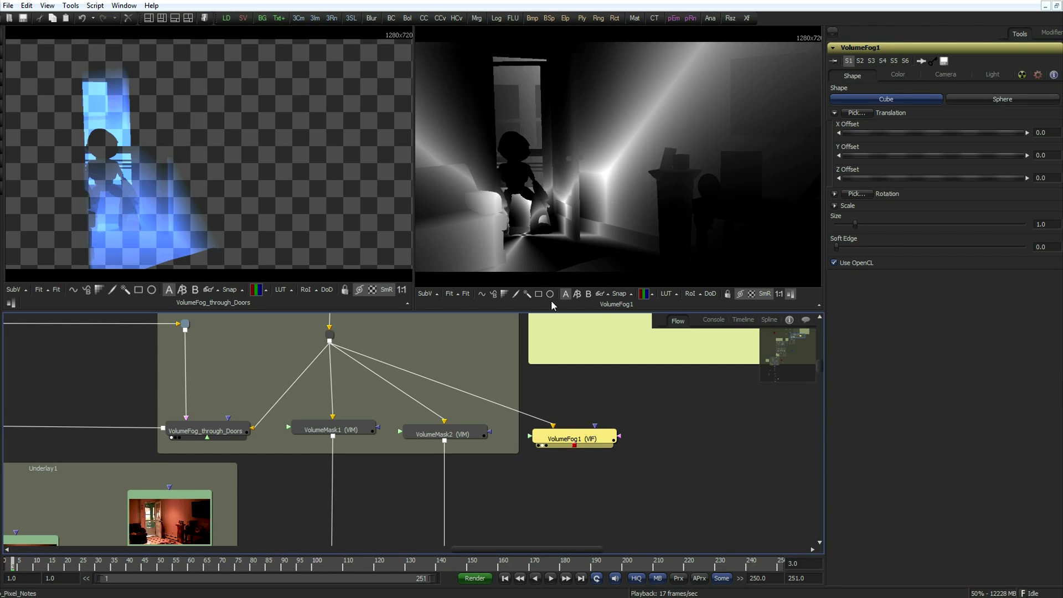
Step: Enable Fog Only for VolumeFog1 and move the node slightly further away from VolumeMask2
left_click(902, 74)
left_click(834, 258)
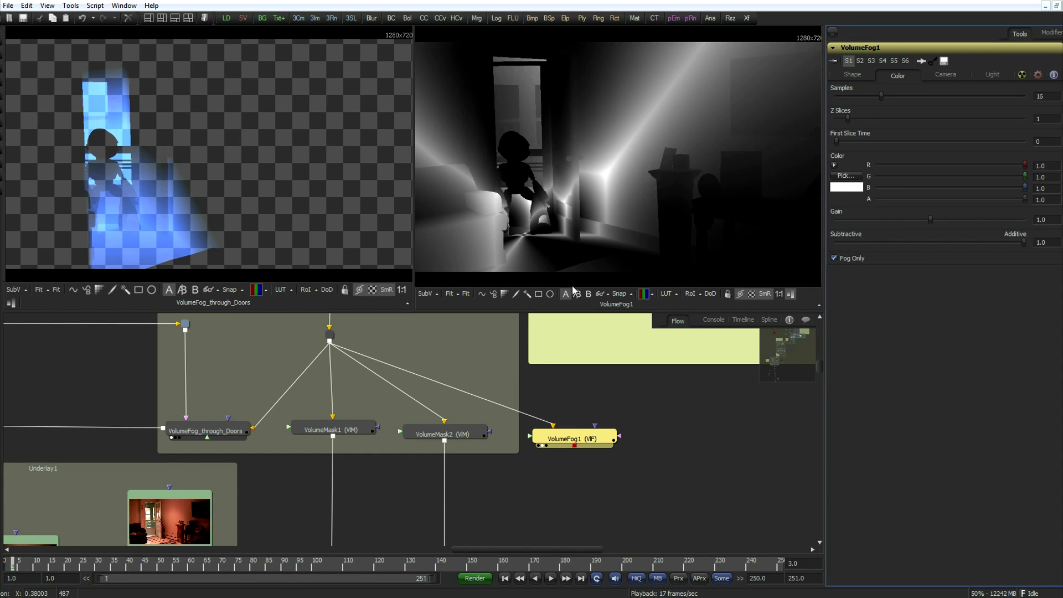
left_click_drag(572, 449, 604, 447)
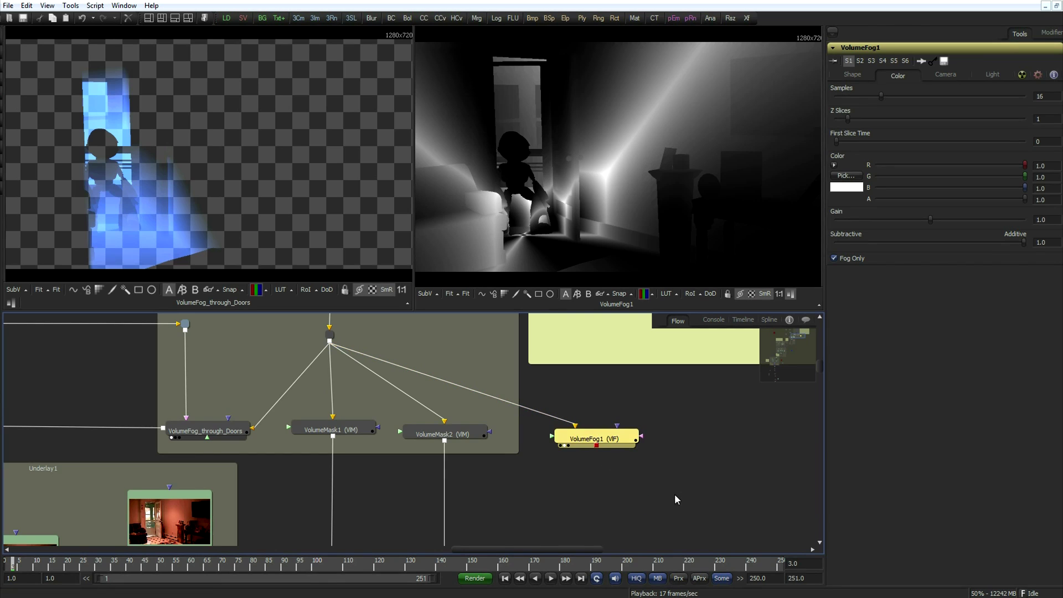
Step: Connect the Camera01Shape output to VolumeFog1's scene input
scroll(674, 499, "down", 3, "ctrl")
scroll(565, 498, "down", 5, "ctrl")
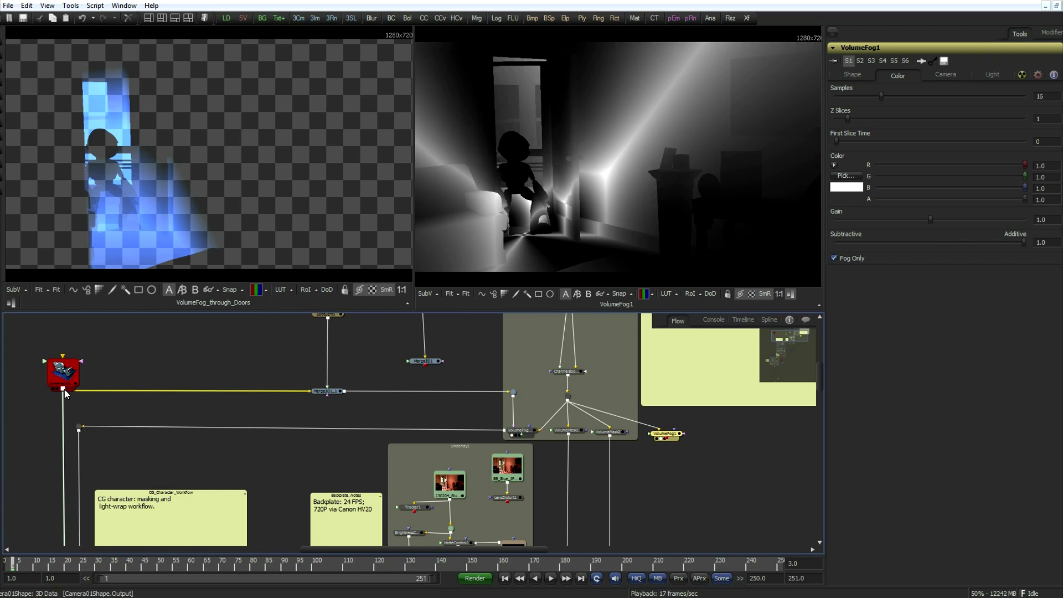
left_click_drag(63, 388, 668, 435)
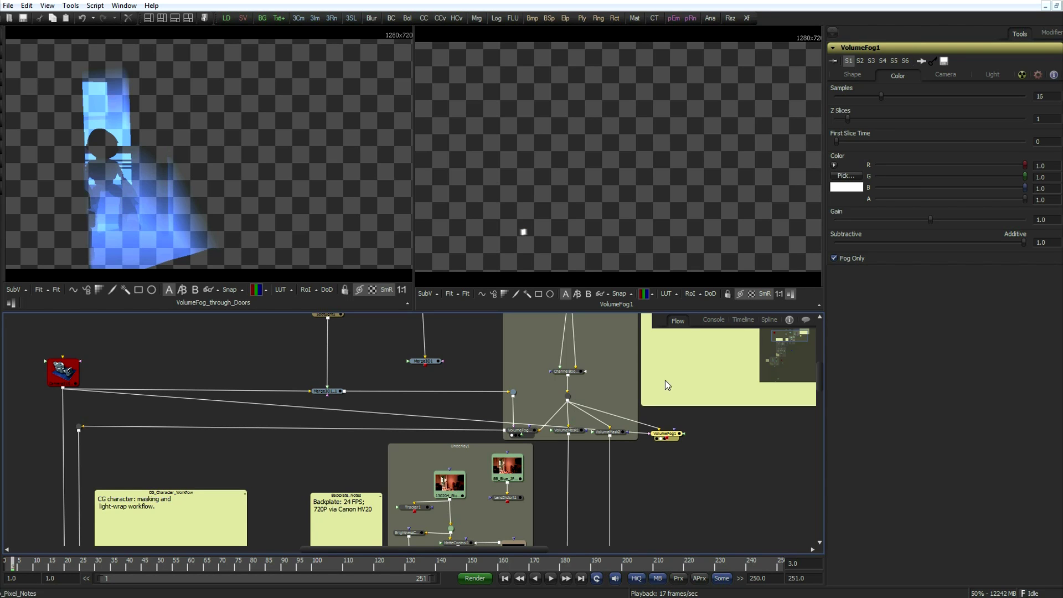
Step: Merge VolumeFog1 as foreground over the undistorted backplate loader and show the merge in the first viewer
middle_click_drag(681, 464, 612, 430)
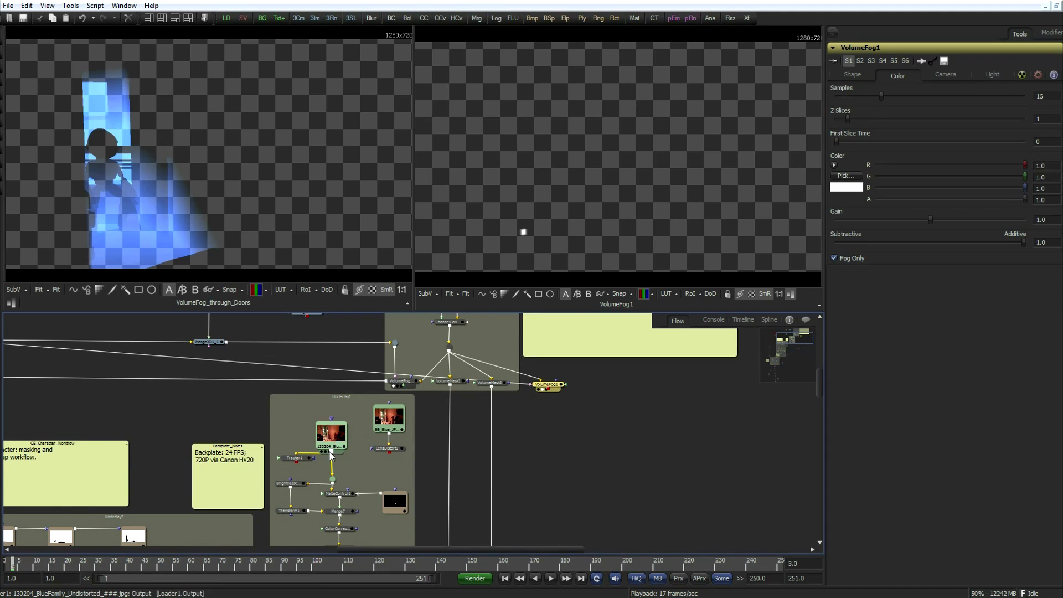
middle_click_drag(477, 394, 654, 525)
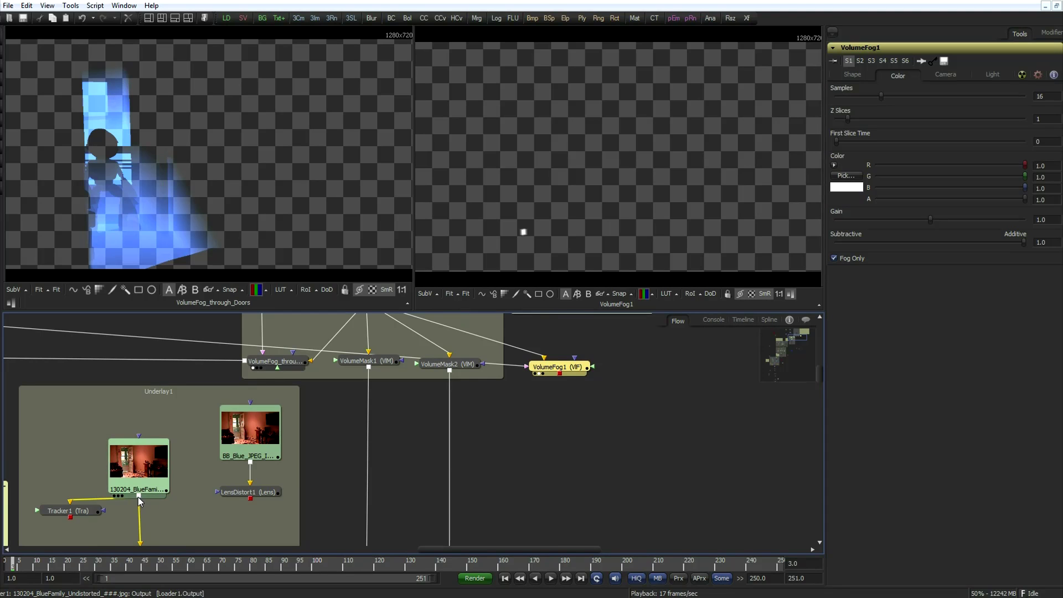
left_click_drag(151, 497, 558, 375)
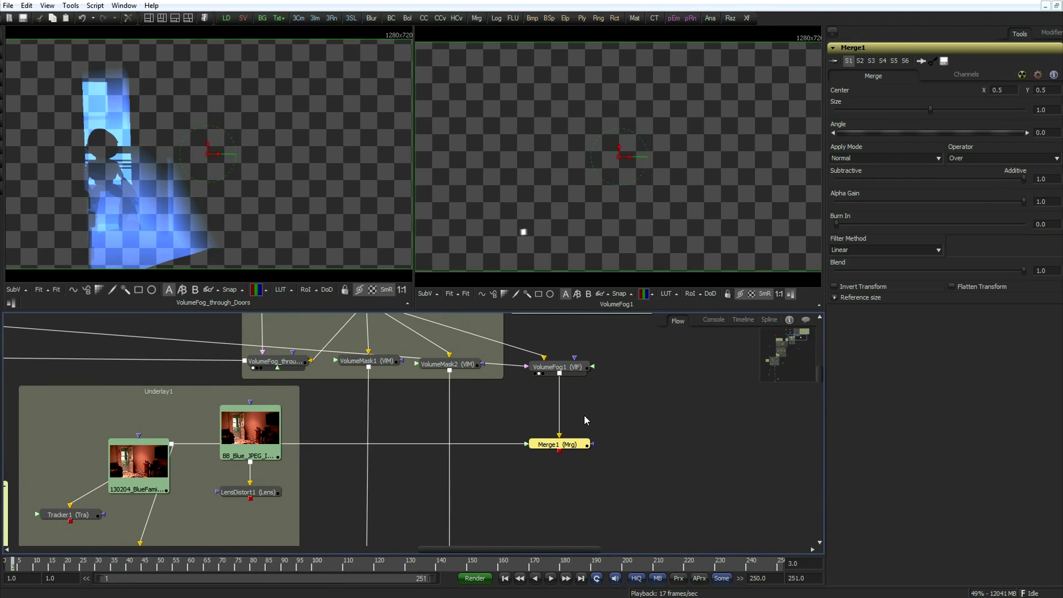
left_click_drag(565, 449, 191, 173)
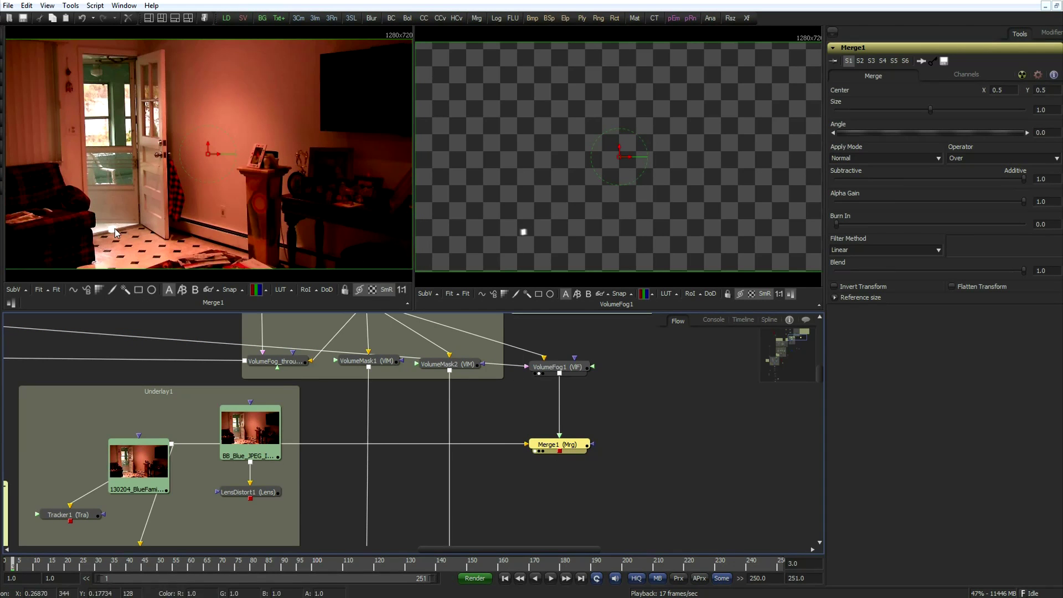
Step: Set VolumeFog1's cube size to 10 and unlock its X/Y/Z scale
left_click(570, 368)
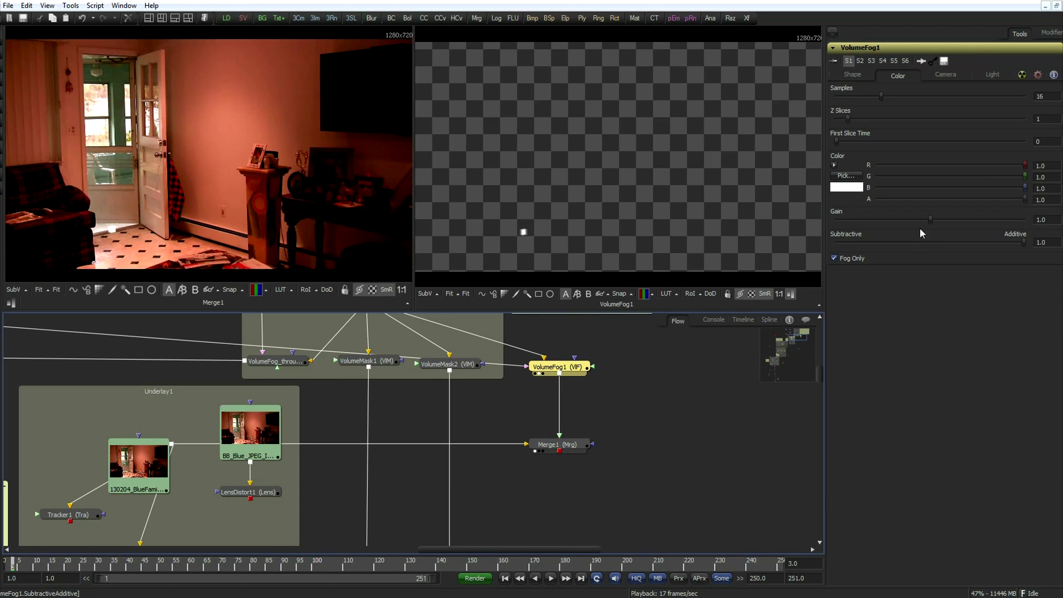
left_click(853, 76)
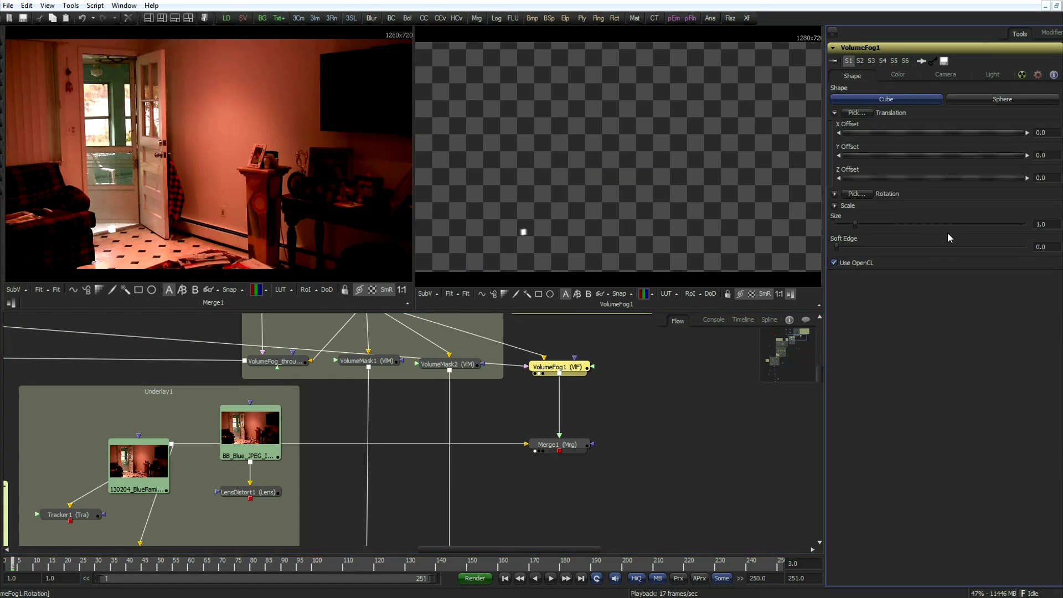
left_click_drag(855, 224, 1060, 257)
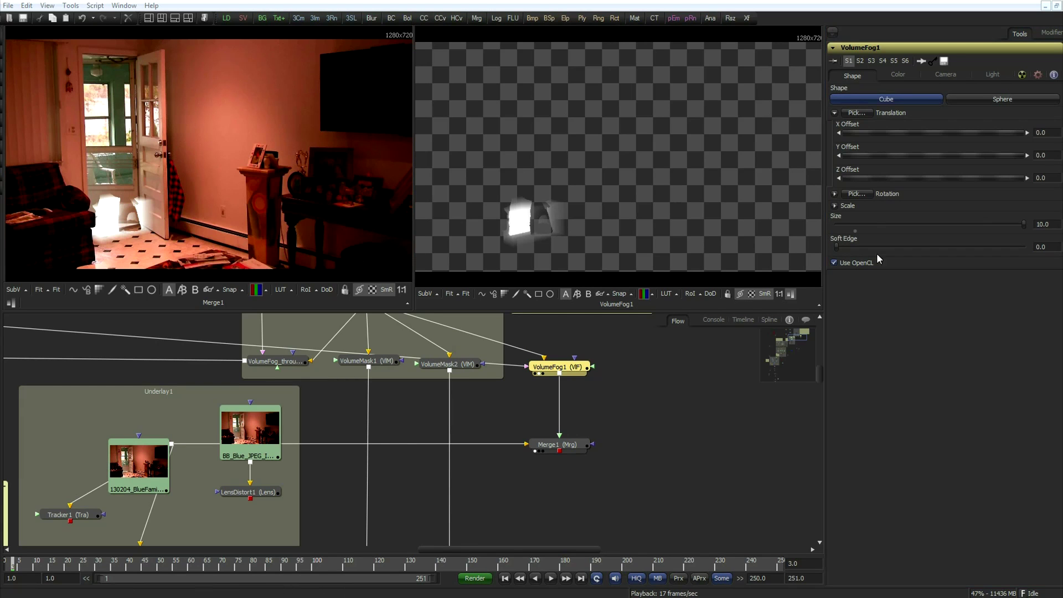
left_click(835, 206)
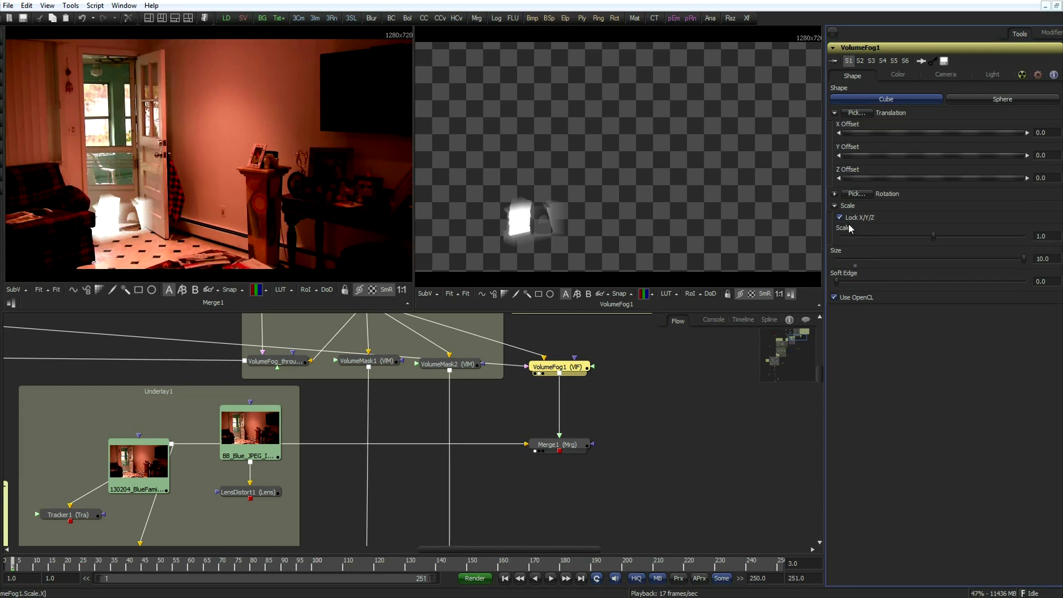
left_click(840, 217)
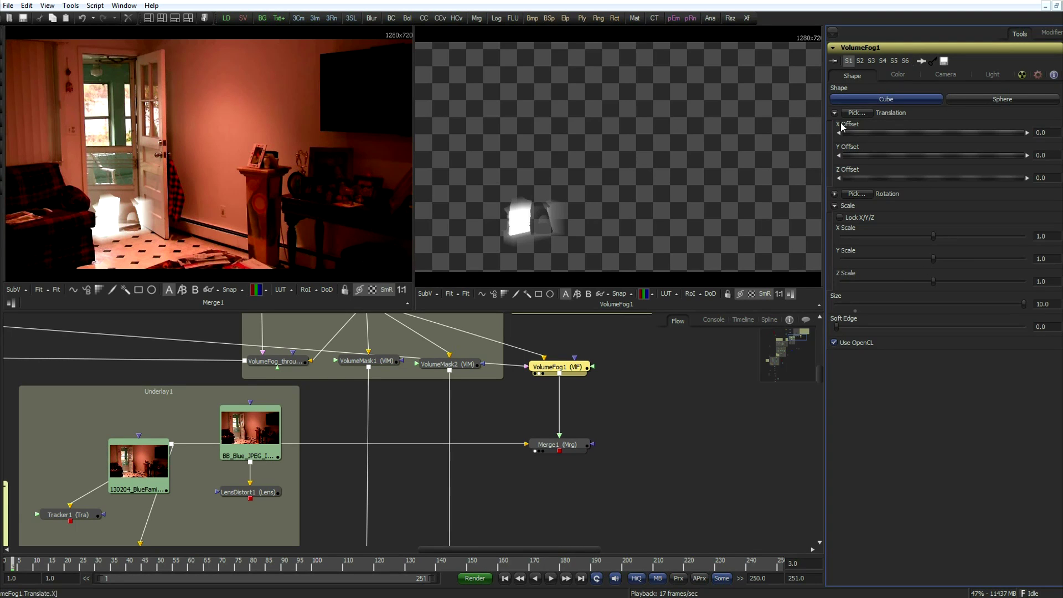
Step: Set the fog cube's Y Offset to 8.8125 and stretch its Y Scale to about 3.93
left_click(834, 194)
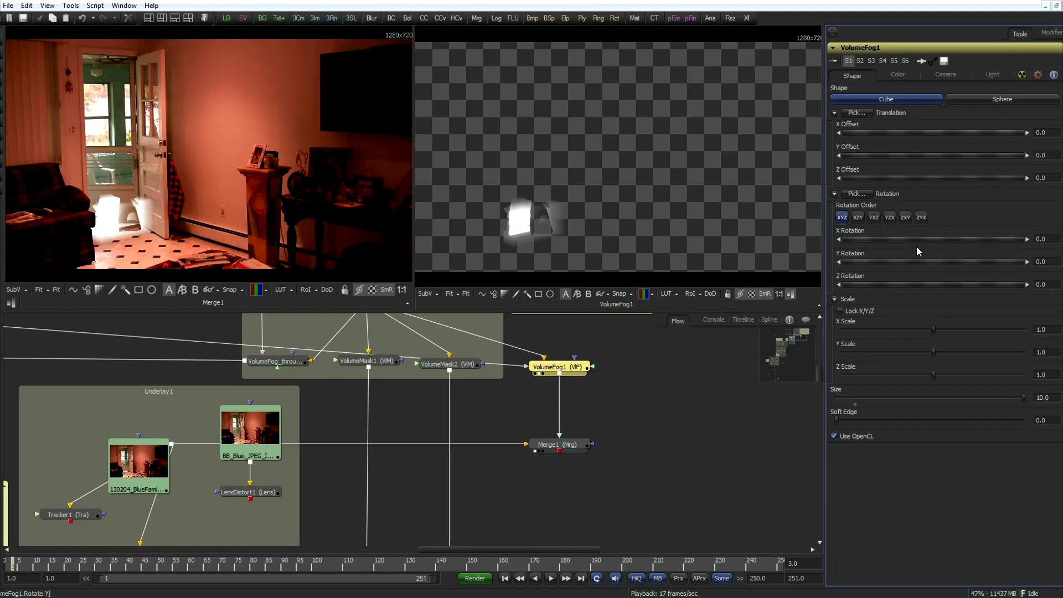
left_click_drag(892, 152, 1055, 167)
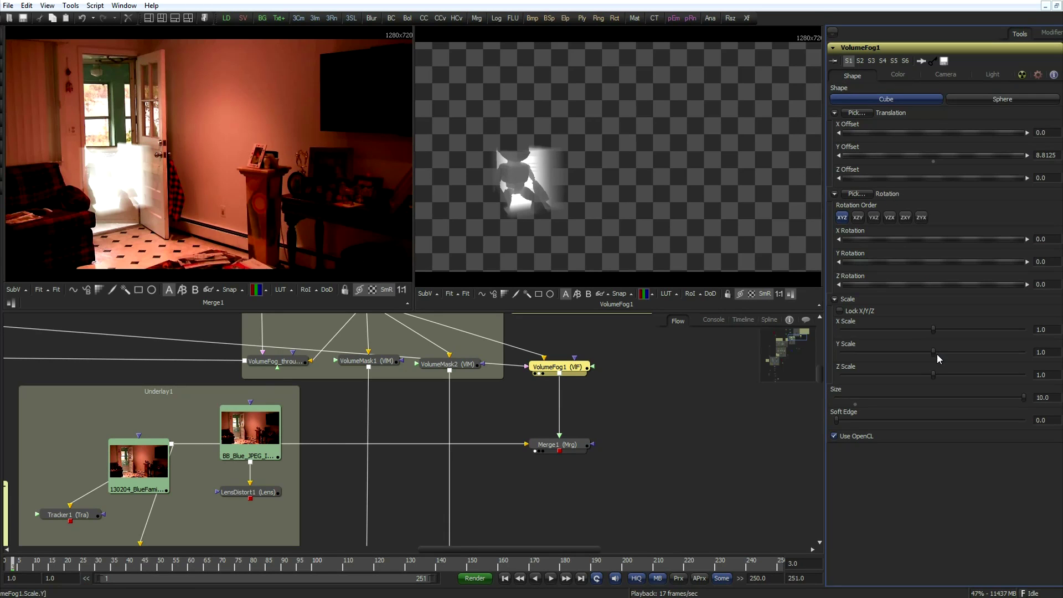
left_click_drag(934, 352, 1000, 358)
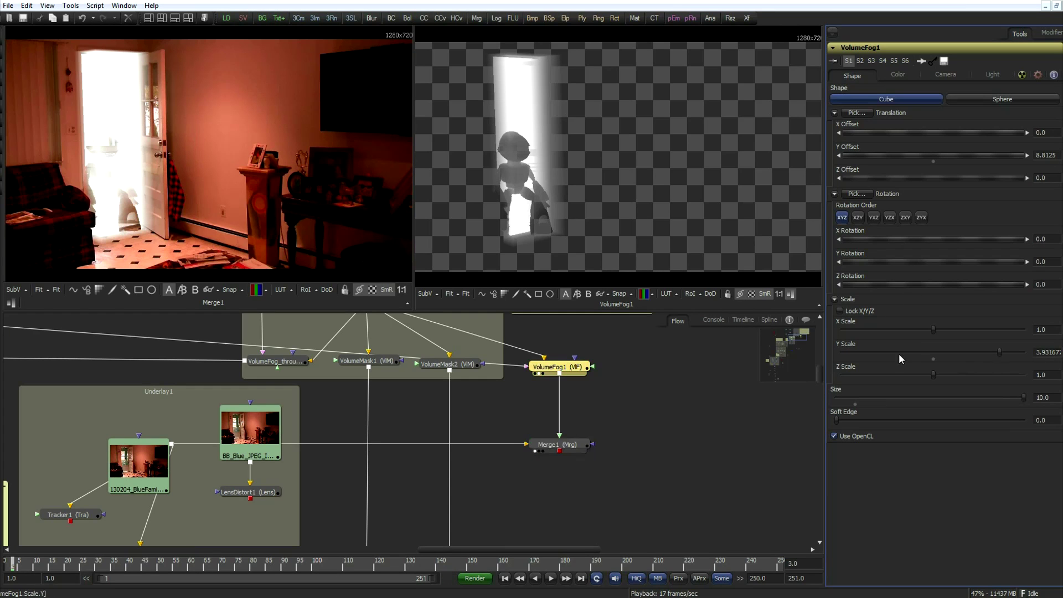
Step: Lower the fog's Gain to about 0.35 and its Subtractive/Additive value to about 0.59
left_click(900, 76)
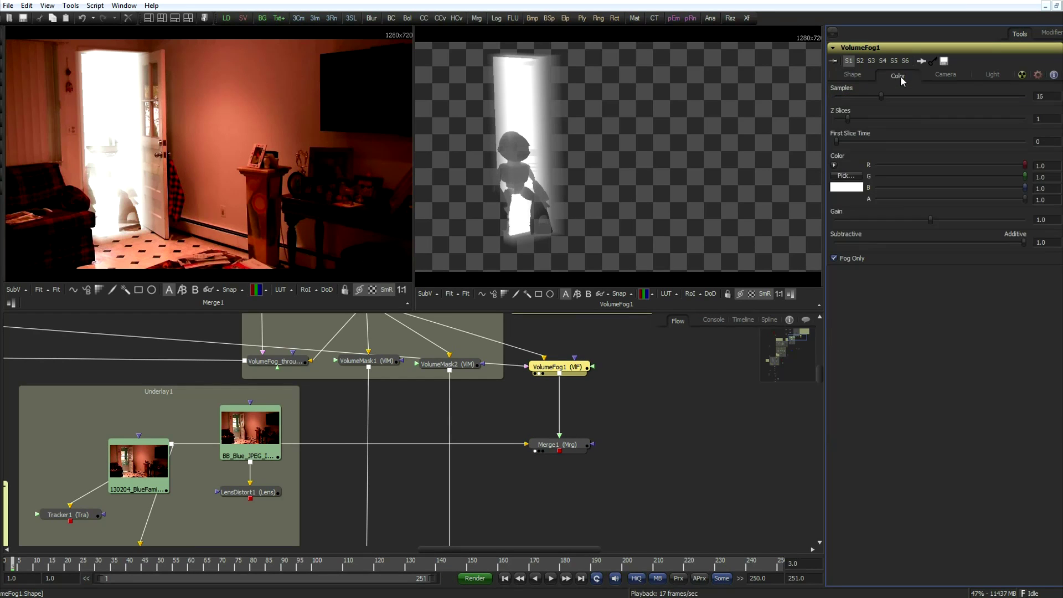
left_click_drag(932, 219, 869, 220)
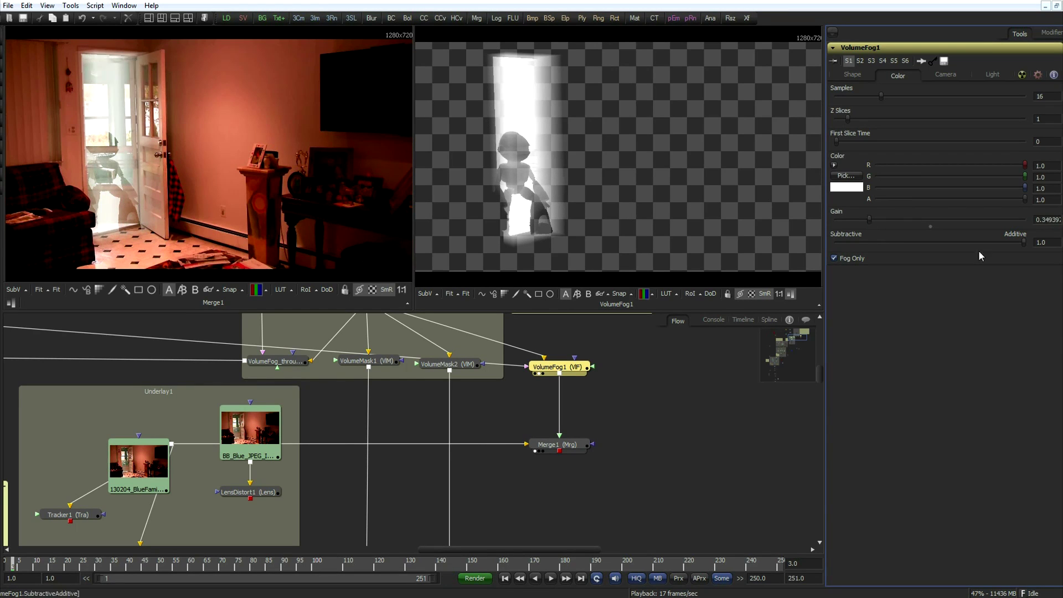
left_click_drag(1021, 242, 947, 243)
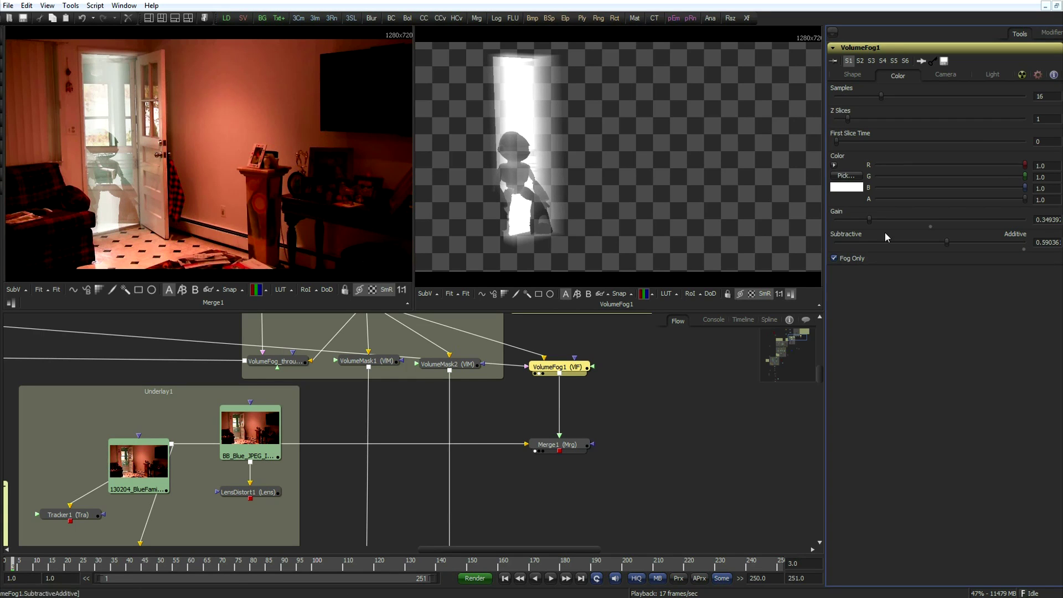
Step: Tilt the fog cube to an X Rotation of -33.75 and widen its X Scale to about 1.42
left_click(864, 74)
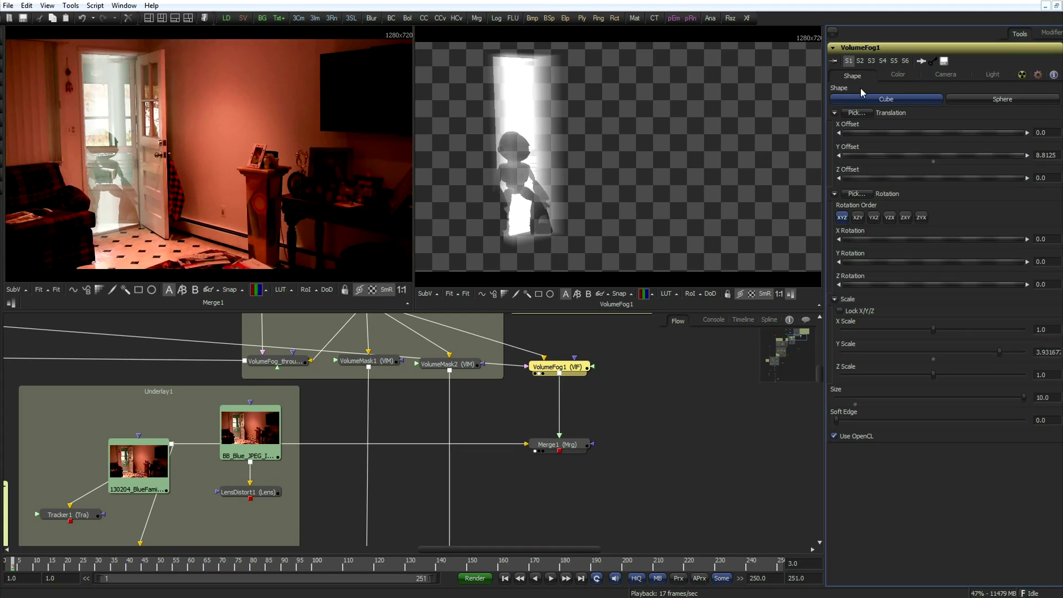
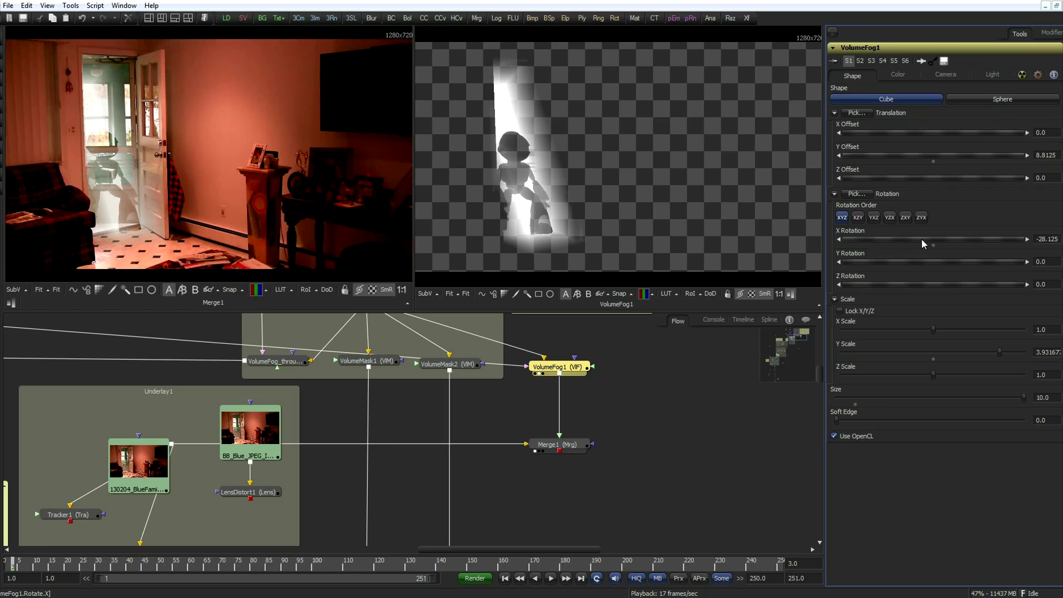
left_click_drag(923, 238, 918, 240)
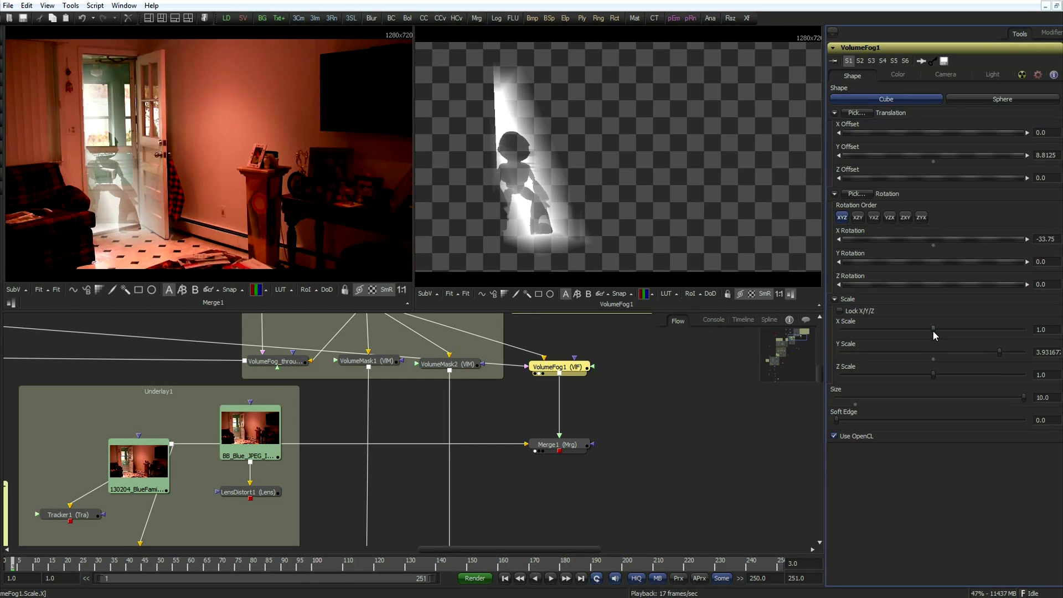
left_click_drag(934, 334, 943, 333)
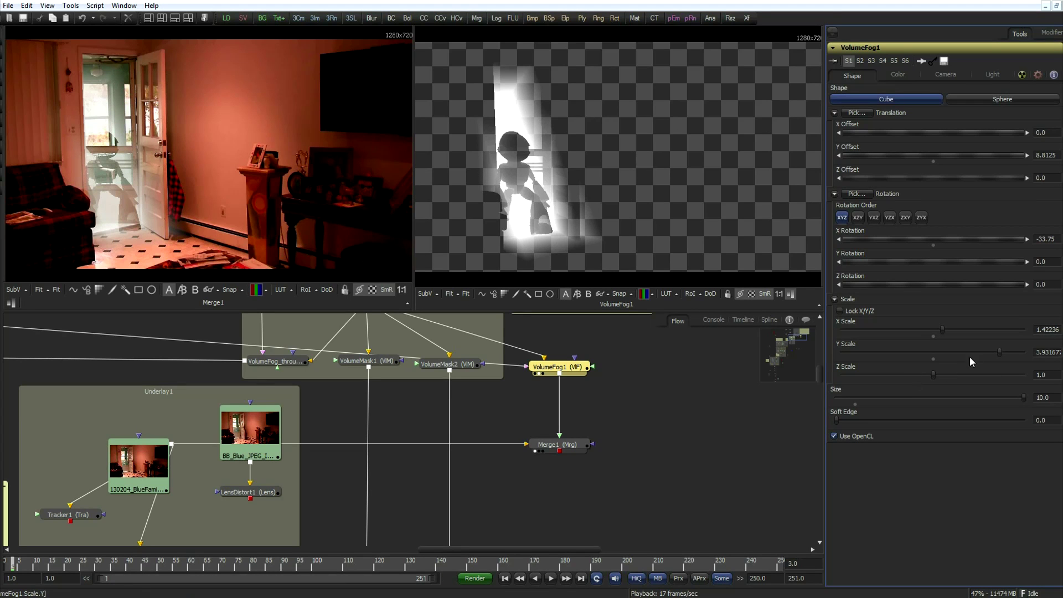
Step: Set the fog cube's Y Scale to 20
left_click_drag(1000, 351, 1025, 351)
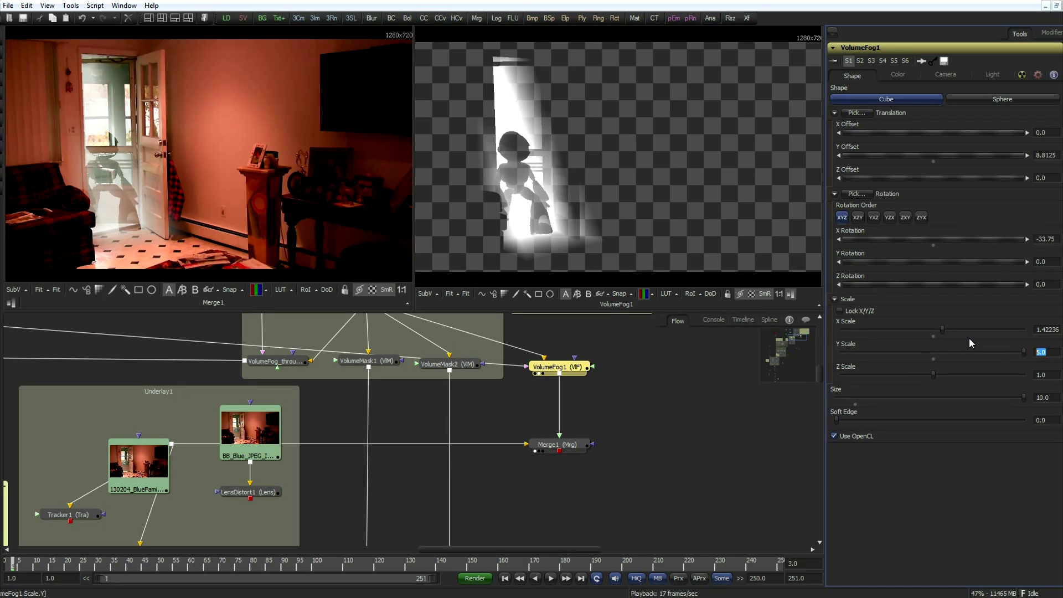
type("20")
key("Tab")
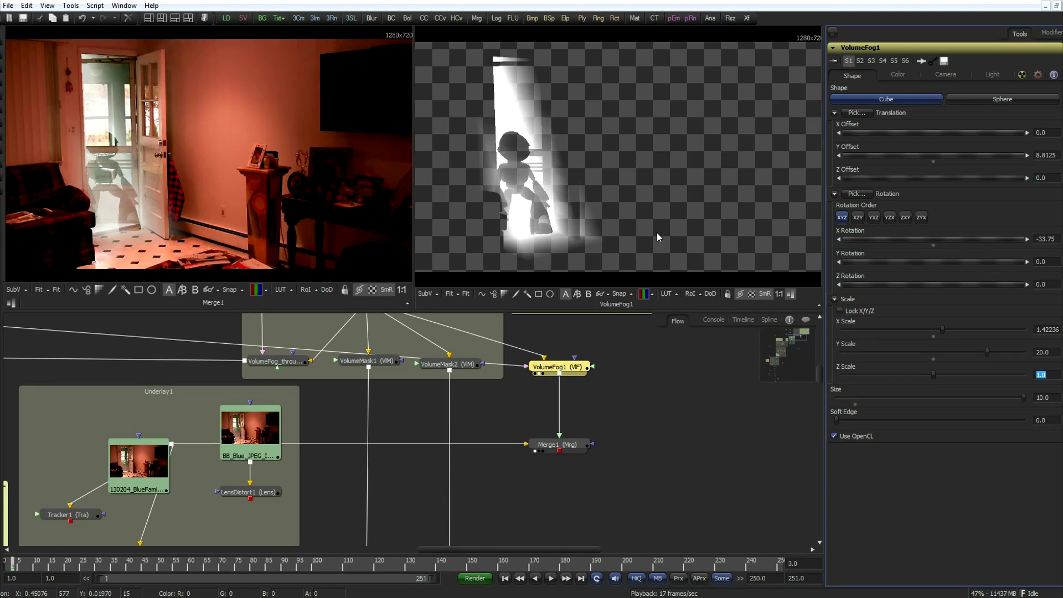
Step: Move the fog cube to an X Offset of about -2.03 and a Z Offset of about 10.09
left_click_drag(925, 131, 888, 133)
left_click_drag(887, 176, 1061, 184)
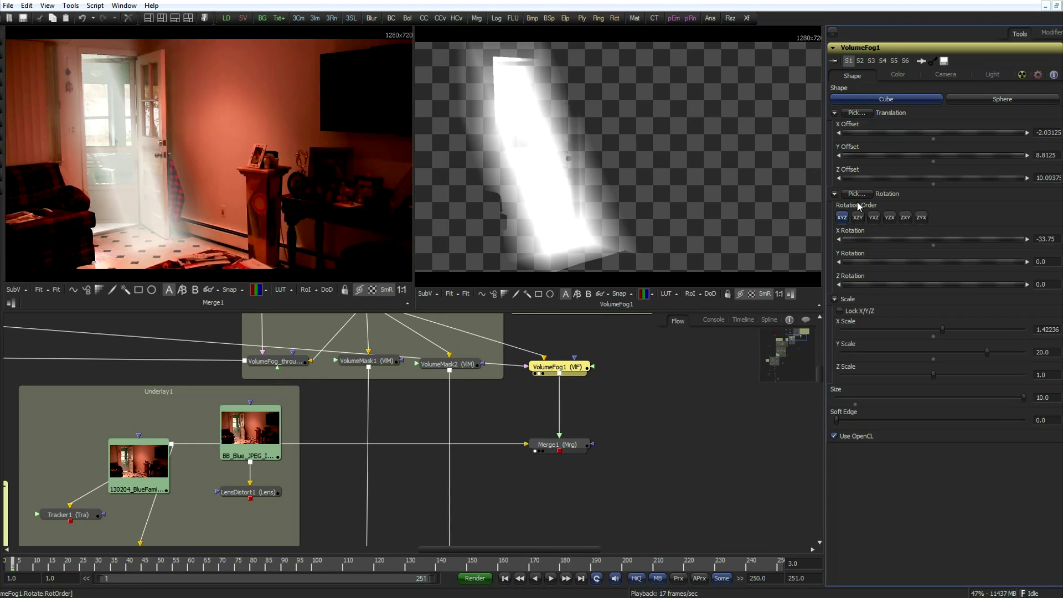
Step: Color the volume fog light blue, using Red 88, Green 126, Blue 228
left_click(898, 74)
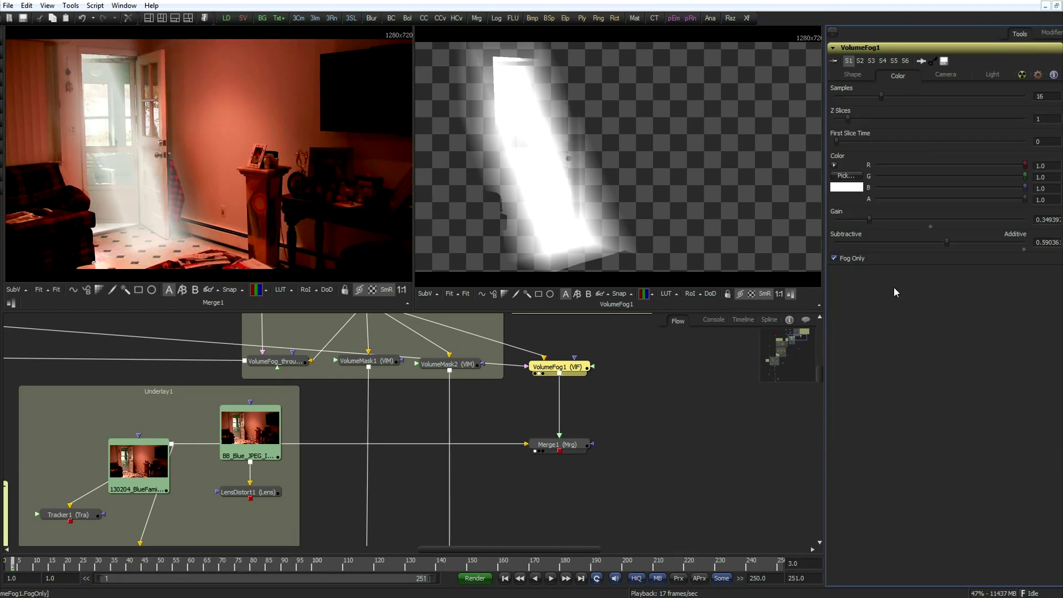
left_click(846, 187)
left_click_drag(644, 270, 595, 247)
left_click(595, 249)
left_click(568, 372)
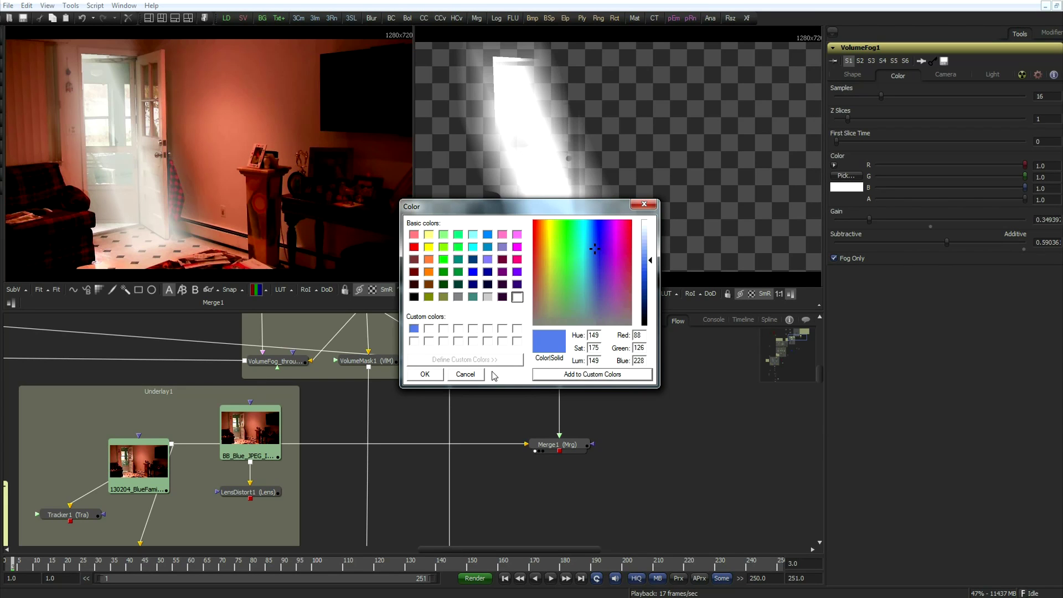
left_click(421, 374)
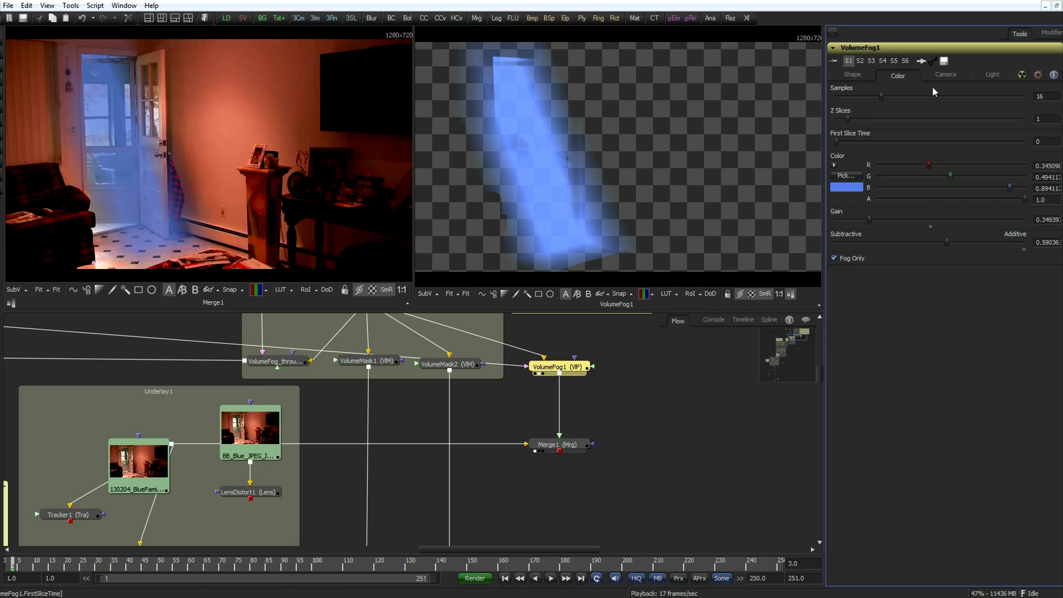
left_click(853, 75)
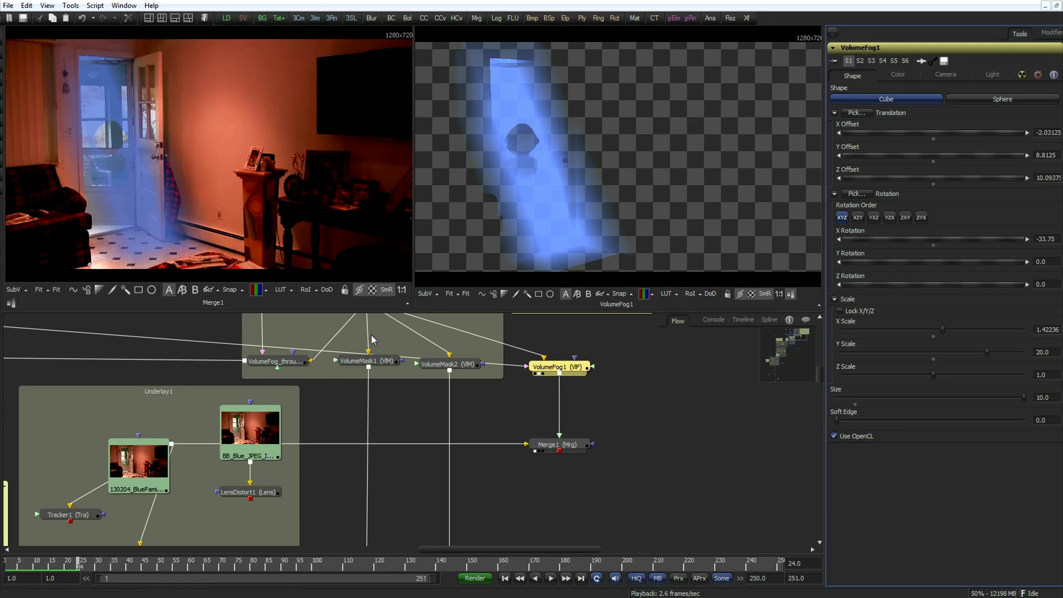
Step: Add a new Merge node in the empty flow area and connect the CG character's shadow and reflection output to it
mouse_move(663, 475)
middle_mouse_down()
mouse_move(614, 475)
mouse_move(680, 475)
middle_mouse_up()
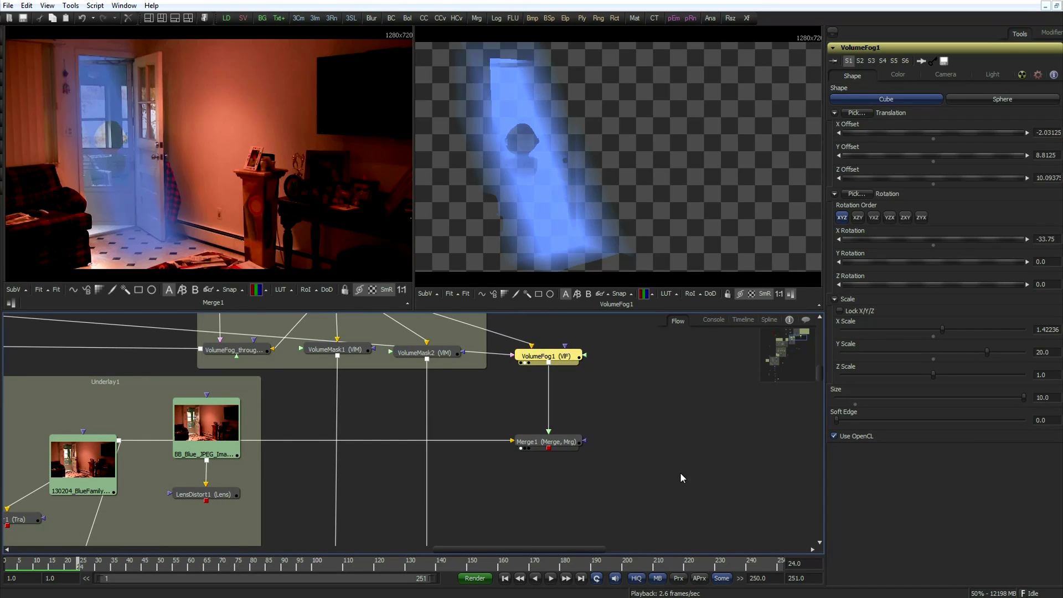
middle_click_drag(604, 499, 572, 371)
middle_click_drag(567, 411, 448, 498)
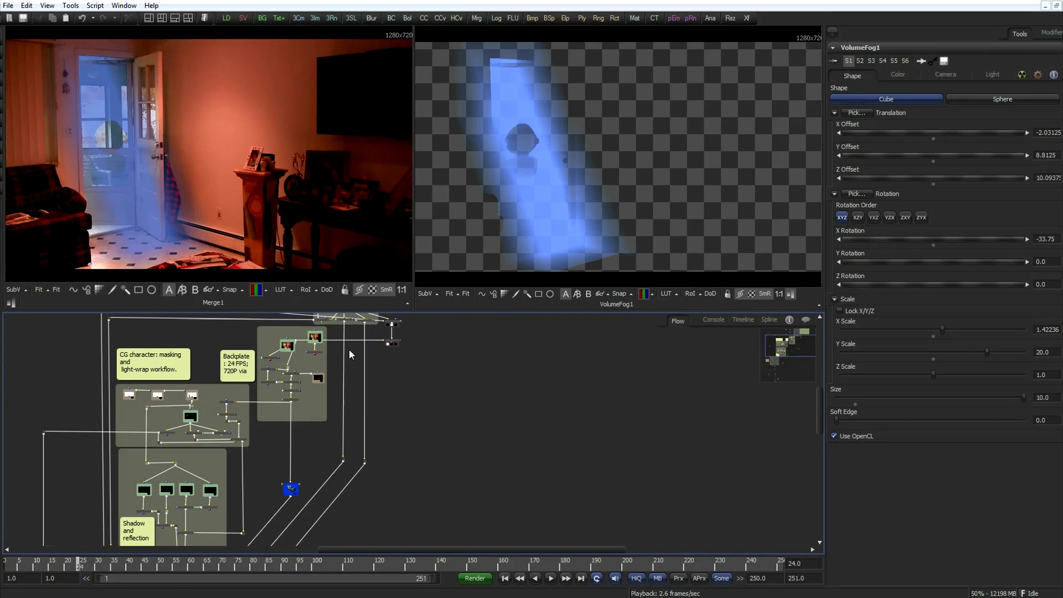
middle_click_drag(354, 445, 413, 409)
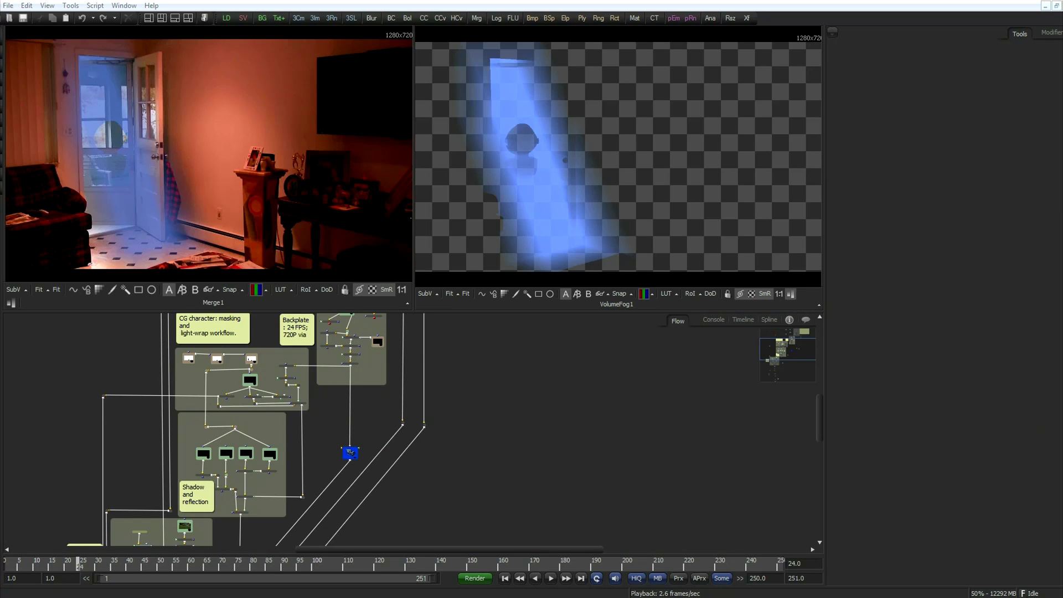
key("ctrl+space")
type("mer")
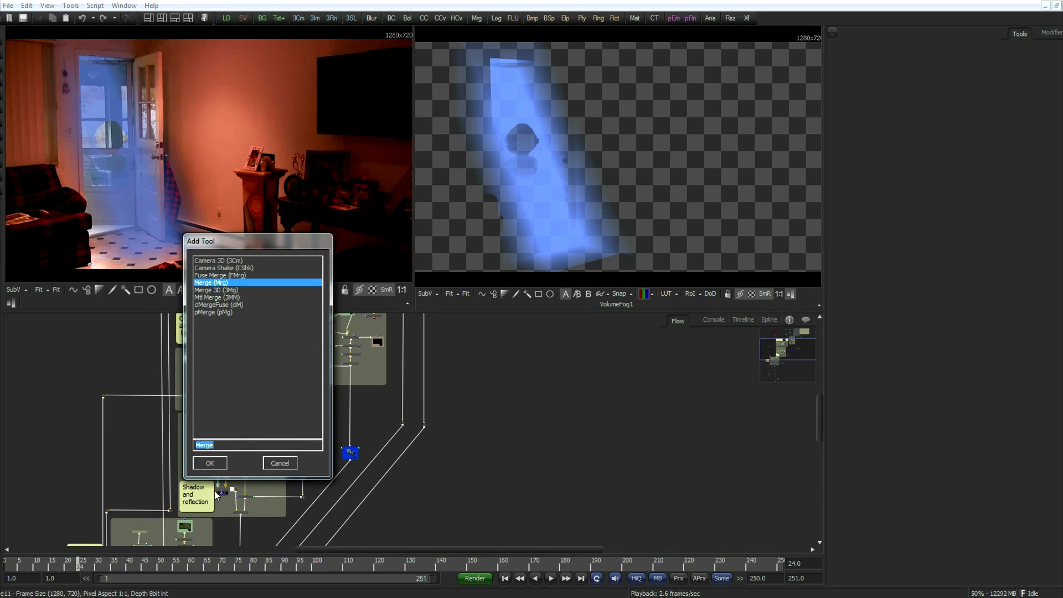
left_click(210, 463)
left_click(514, 422)
left_click_drag(242, 518, 510, 421)
middle_click_drag(567, 437, 389, 491)
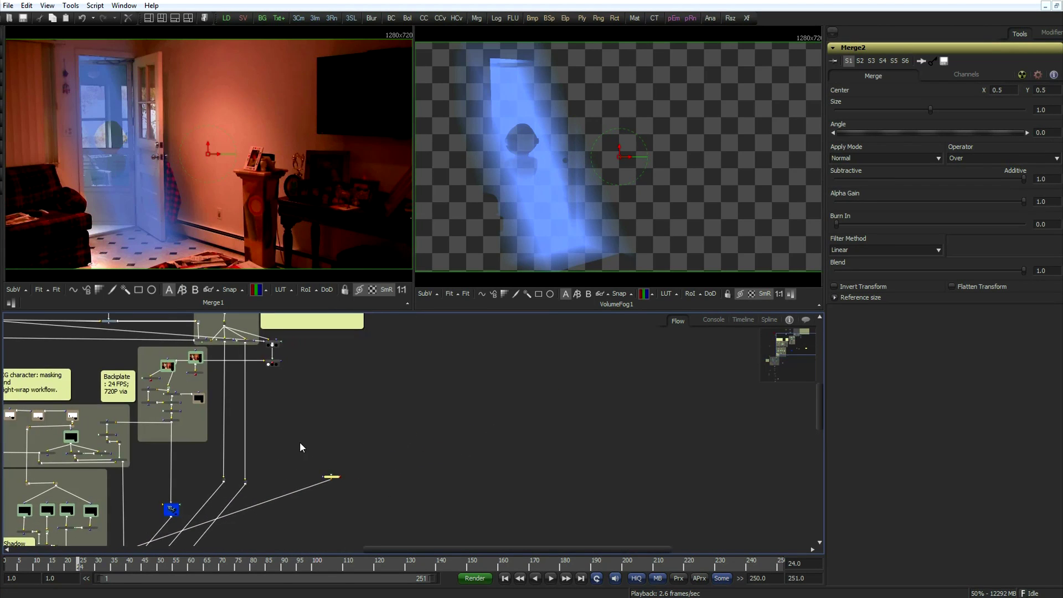
Step: Connect the backplate footage as the new Merge's background and show that Merge in the first viewer
scroll(295, 423, "up", 2, "ctrl")
scroll(462, 410, "up", 1, "ctrl")
scroll(212, 354, "up", 2, "ctrl")
middle_click_drag(212, 353, 400, 505)
left_click_drag(227, 357, 115, 192)
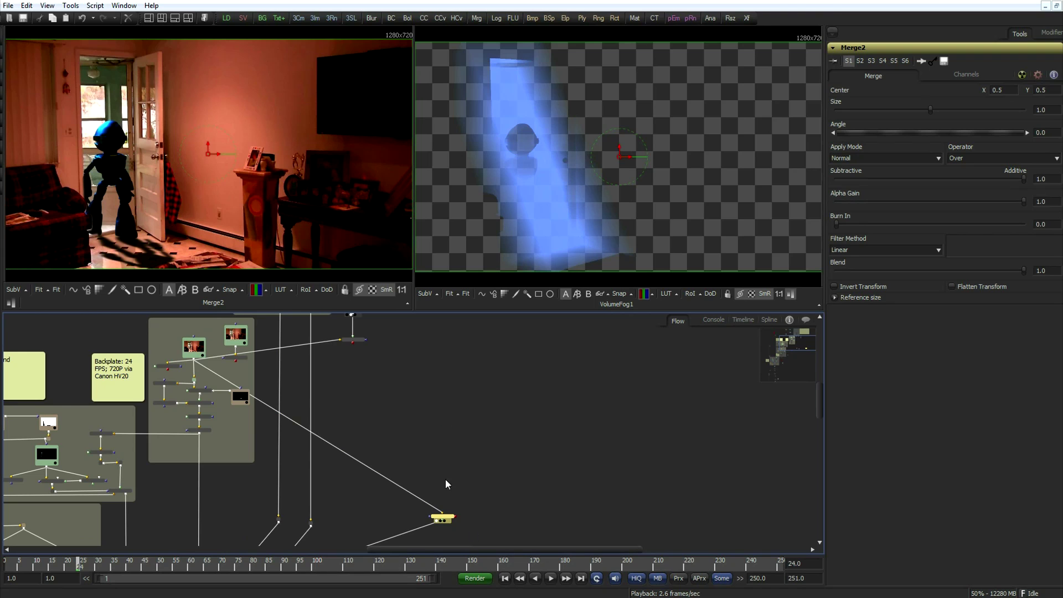
Step: Move the character Merge next to the backplate group, just below the VolumeFog1 and Merge1 nodes
left_click_drag(446, 527, 363, 368)
scroll(474, 434, "up", 2, "ctrl")
middle_click_drag(474, 434, 625, 595)
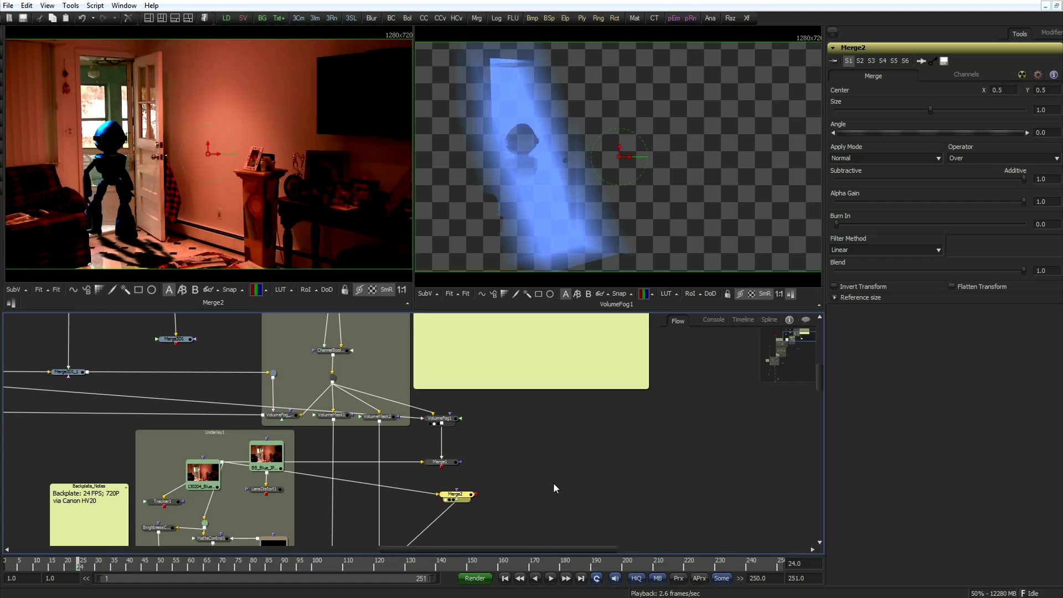
scroll(501, 459, "down", 1)
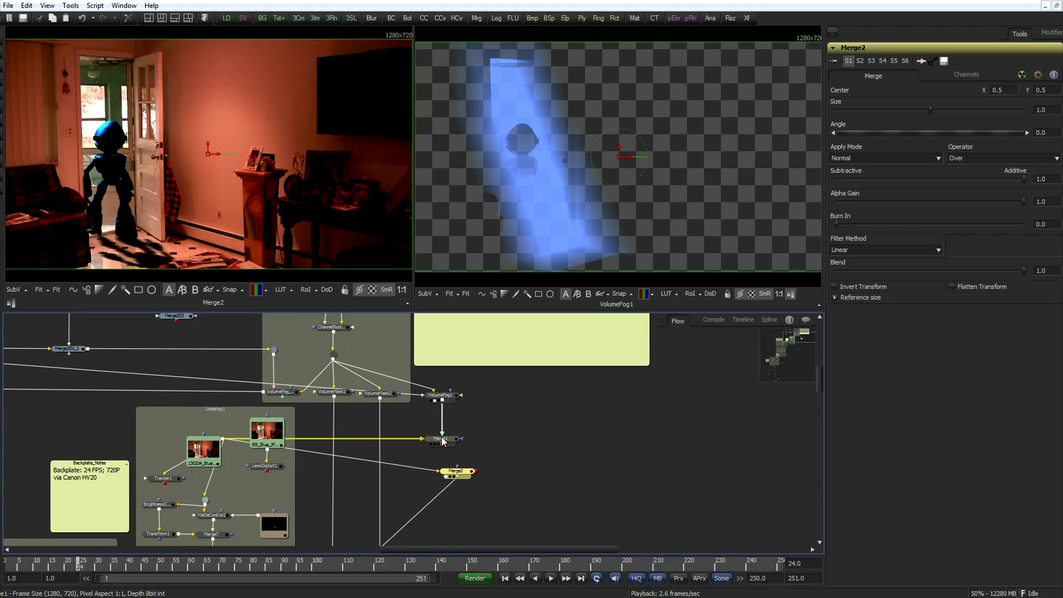
left_click_drag(443, 442, 416, 492)
Step: Merge VolumeFog1 over the character composite with a new Merge node, replacing and deleting the old Merge1
left_click_drag(483, 486, 526, 482)
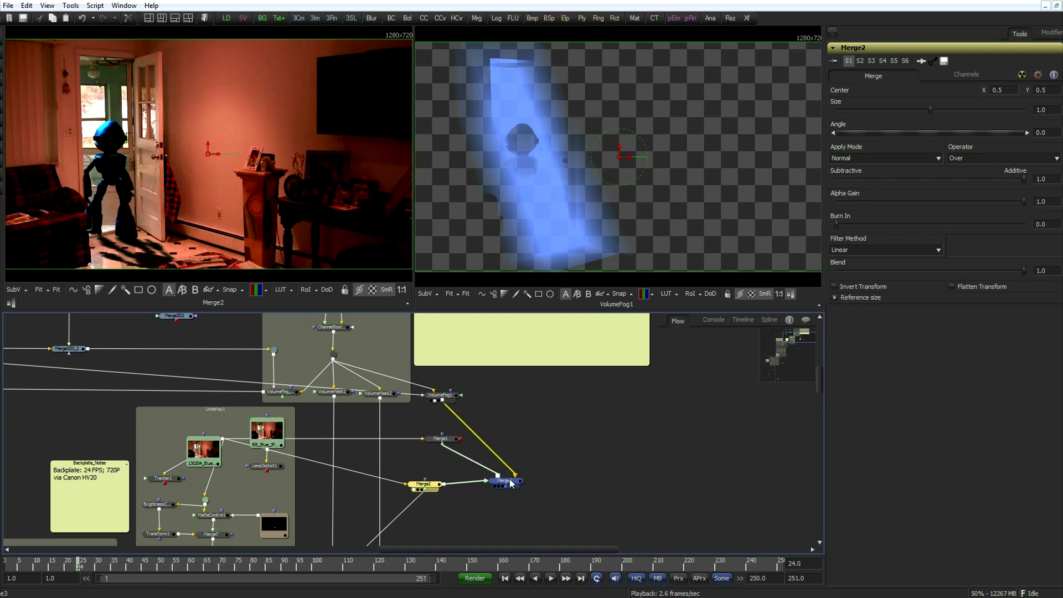
left_click(445, 442)
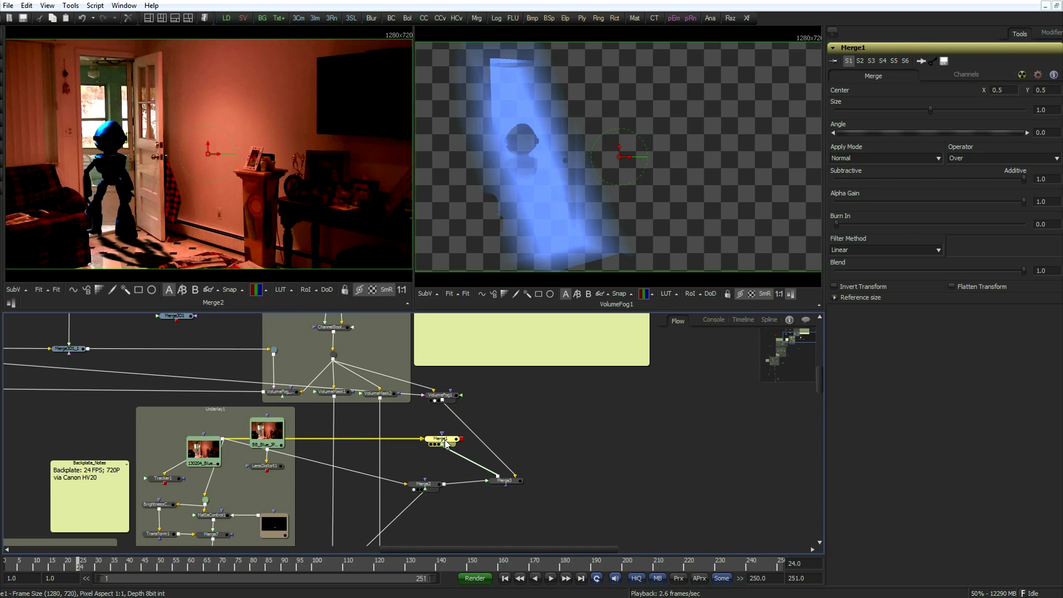
key("Delete")
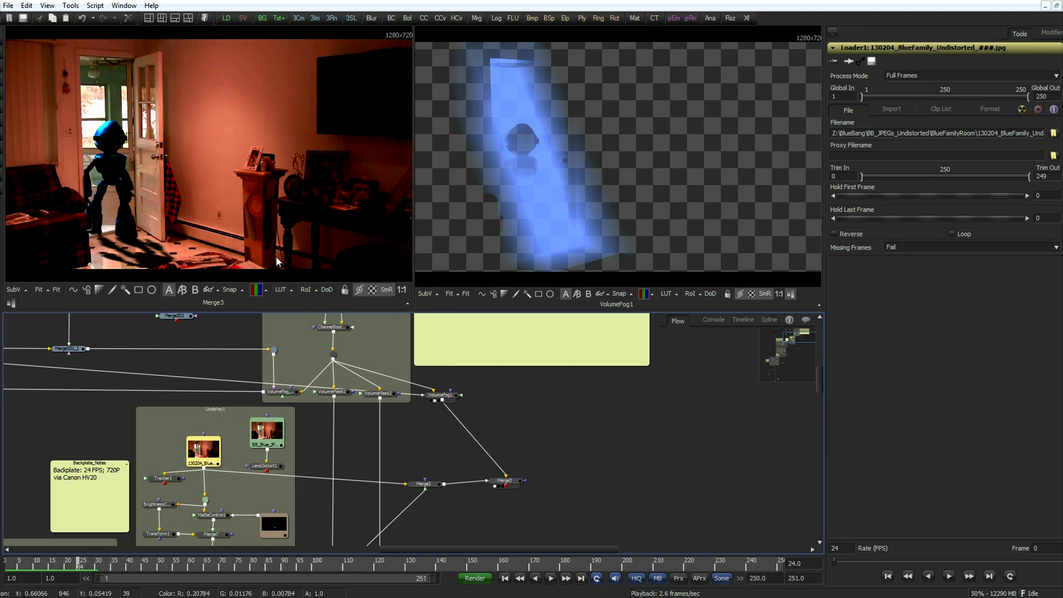
left_click_drag(505, 480, 502, 488)
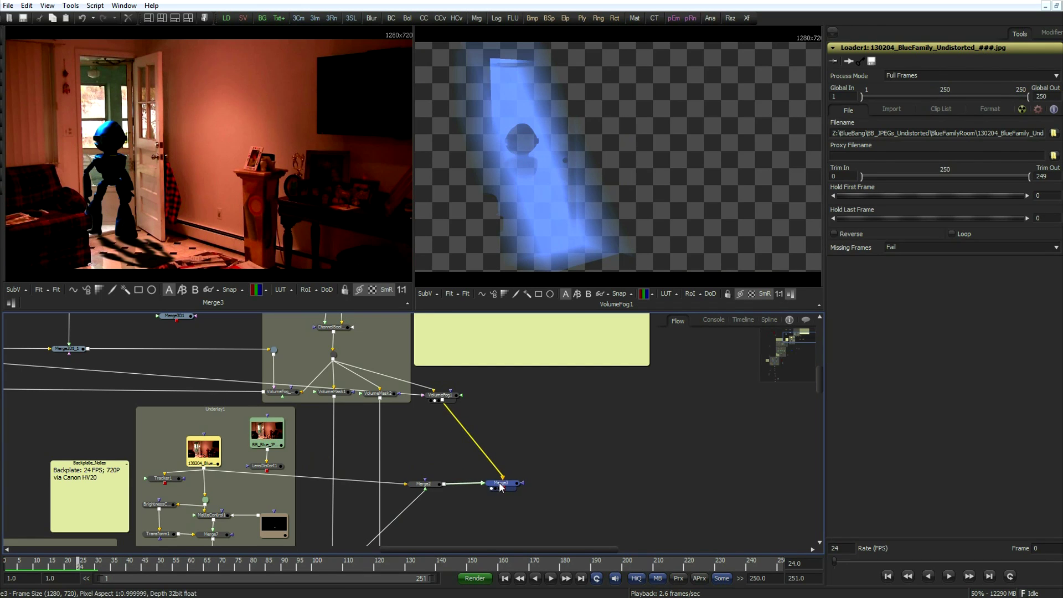
left_click(498, 487)
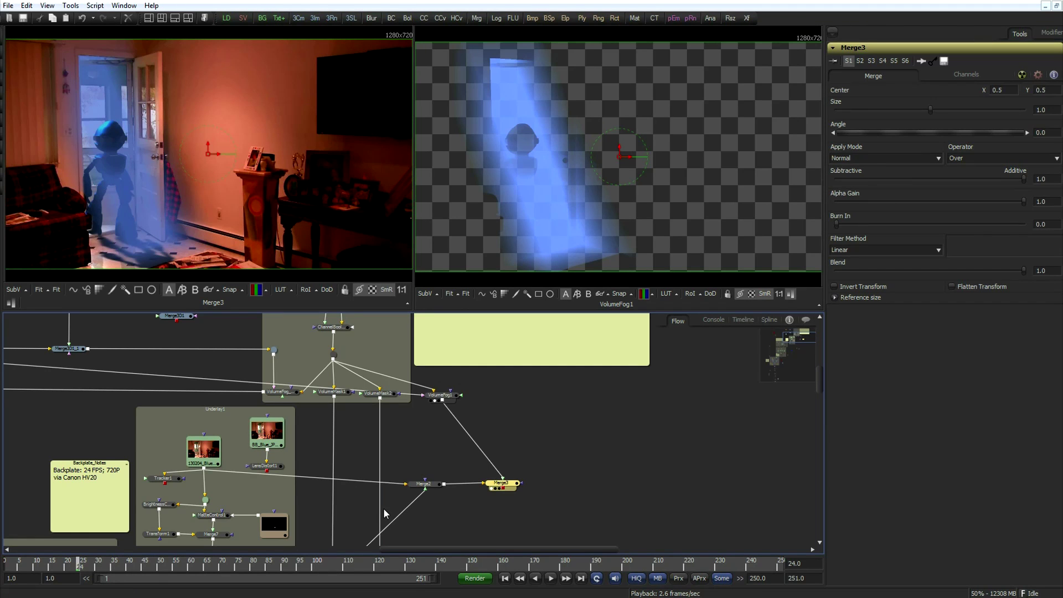
Step: Check how the fog interacts with the robot at frames 88 and 98, and look over the world position pass nodes
left_click_drag(202, 566, 277, 565)
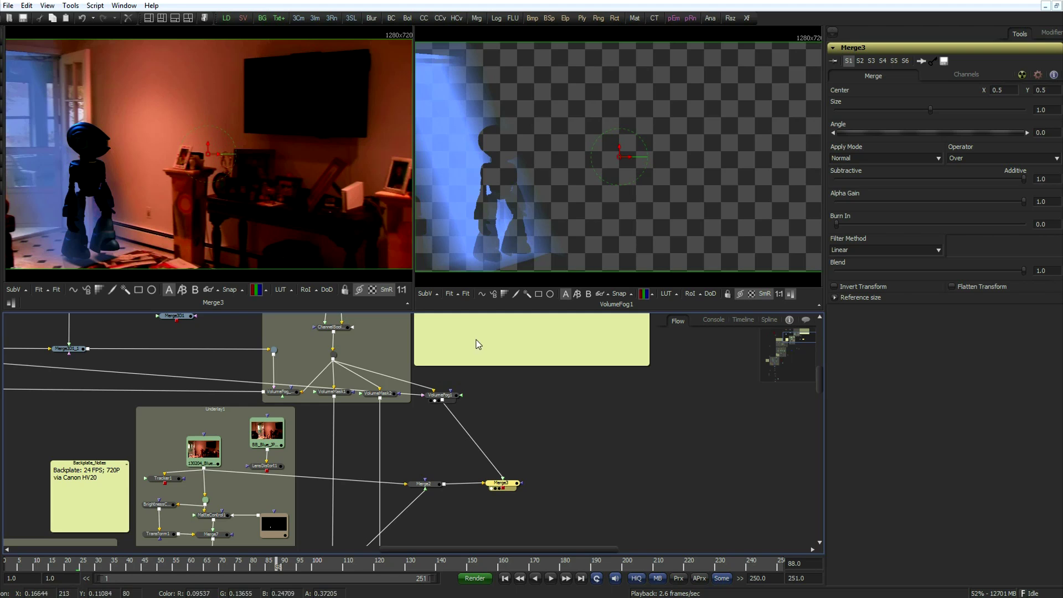
left_click_drag(280, 568, 307, 570)
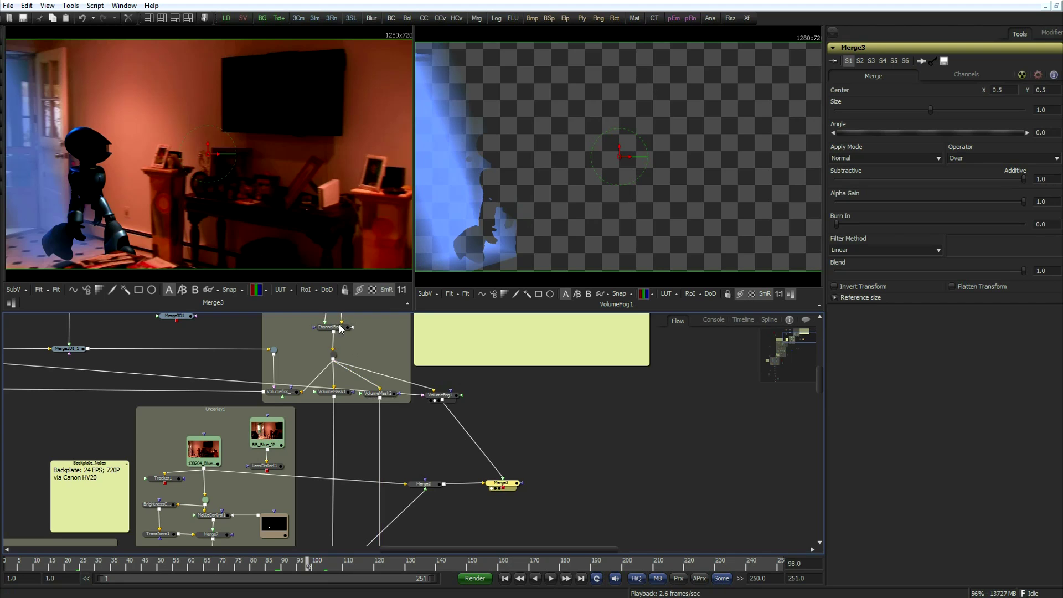
scroll(387, 399, "up", 5)
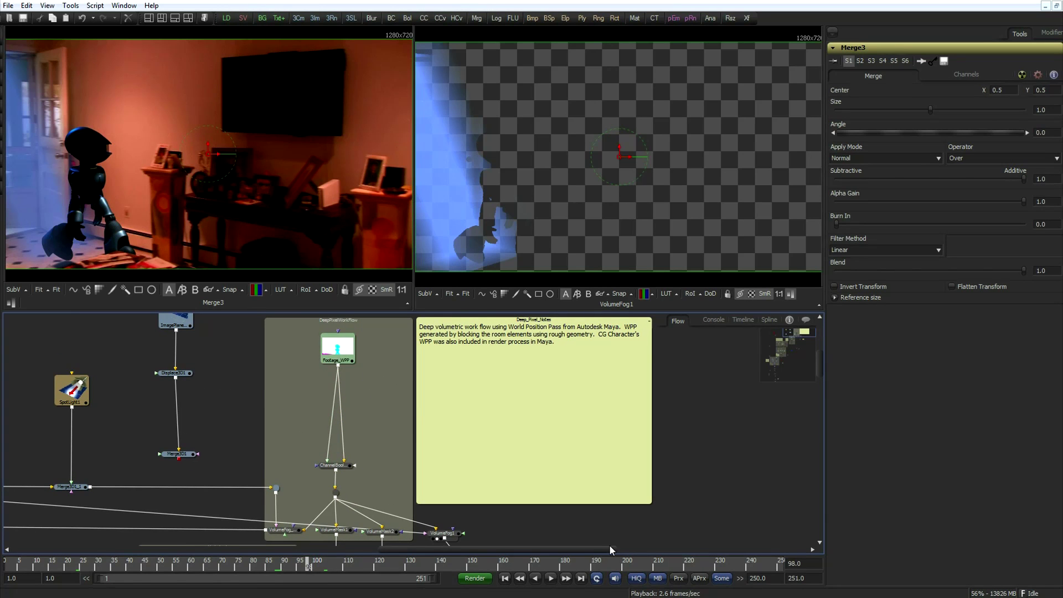
scroll(571, 504, "down", 3)
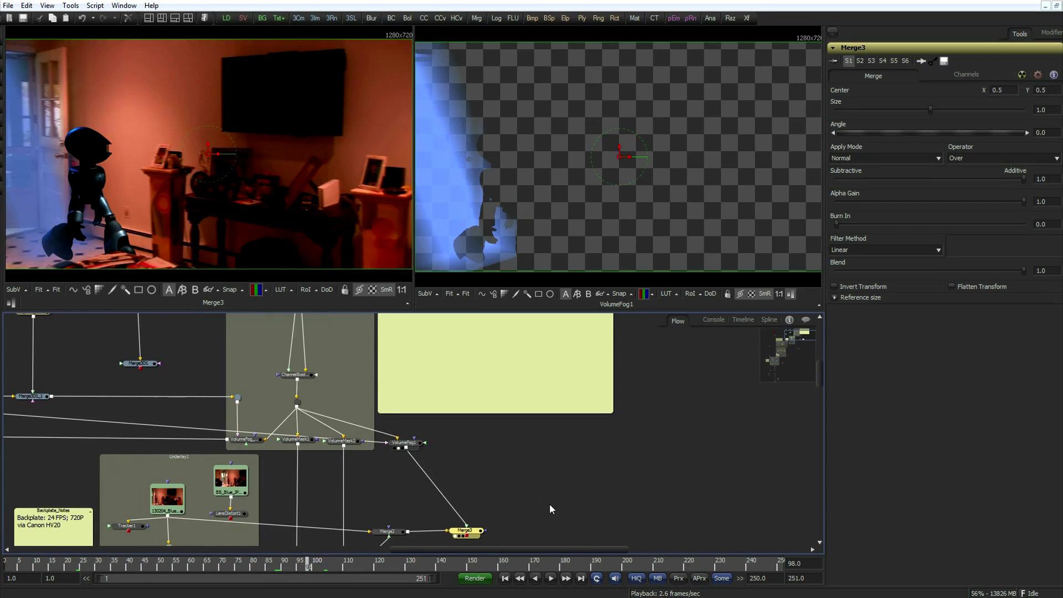
scroll(548, 501, "down", 2)
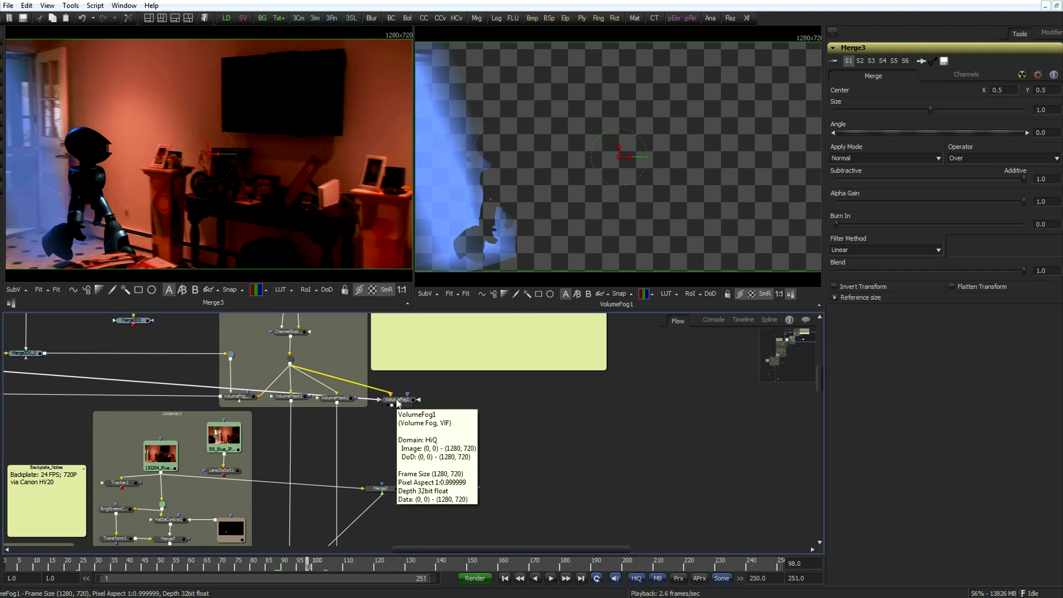
Step: Connect the spotlight's Merge3D1_1 output to VolumeFog1's 3D scene input in place of the camera
middle_click_drag(491, 430, 749, 448)
middle_click_drag(308, 468, 224, 515)
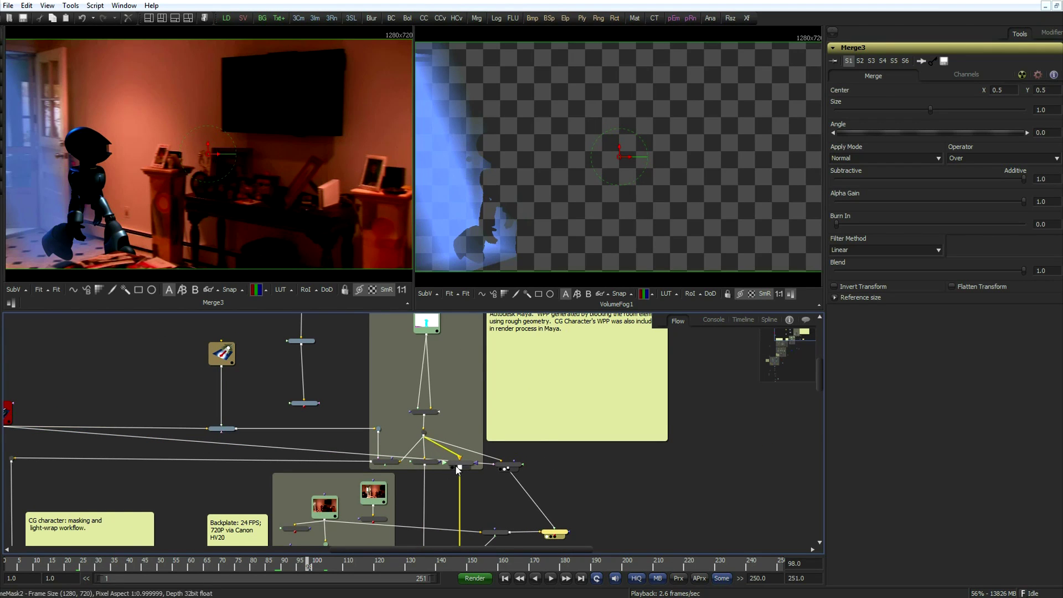
mouse_move(490, 469)
left_mouse_down()
mouse_move(327, 438)
mouse_move(237, 443)
mouse_move(237, 434)
mouse_move(505, 469)
left_mouse_up()
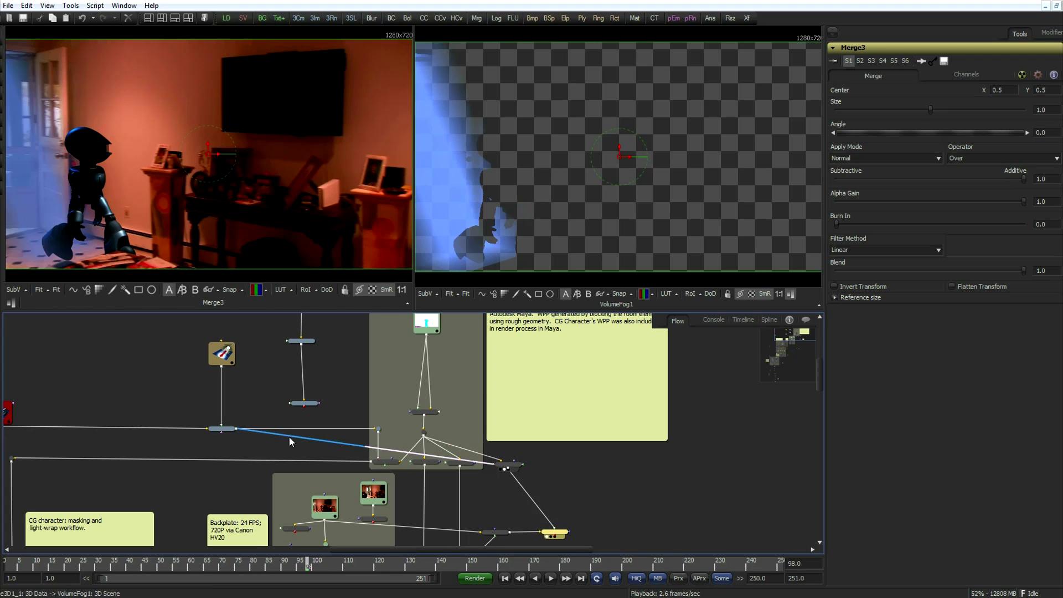
Step: Select SpotLight1 and show Merge3D1_1 in the second viewer from the Perspective view, framing the spotlight and camera
left_click(222, 353)
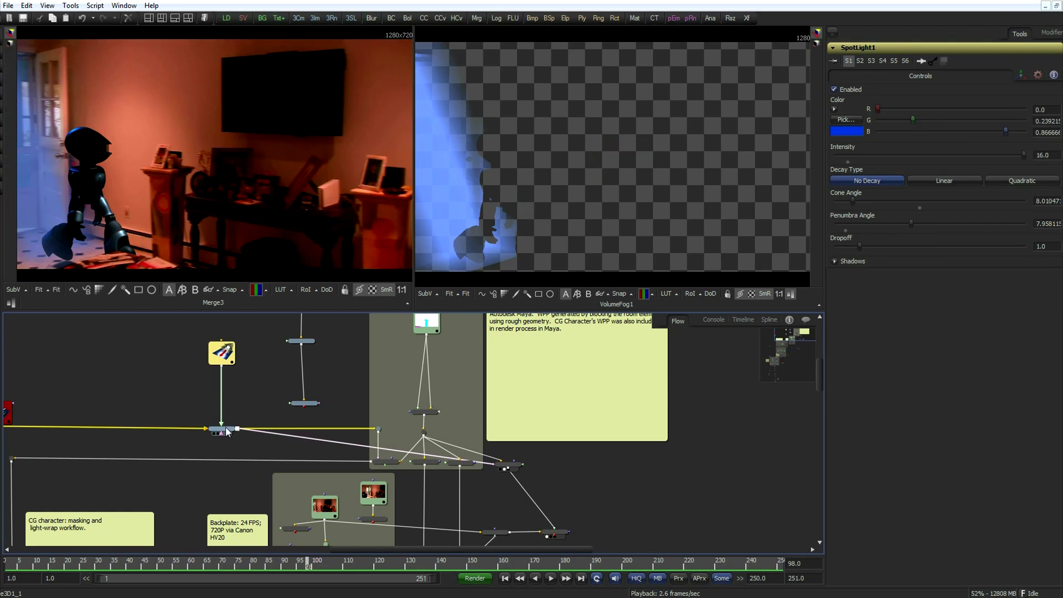
left_click_drag(224, 433, 585, 171)
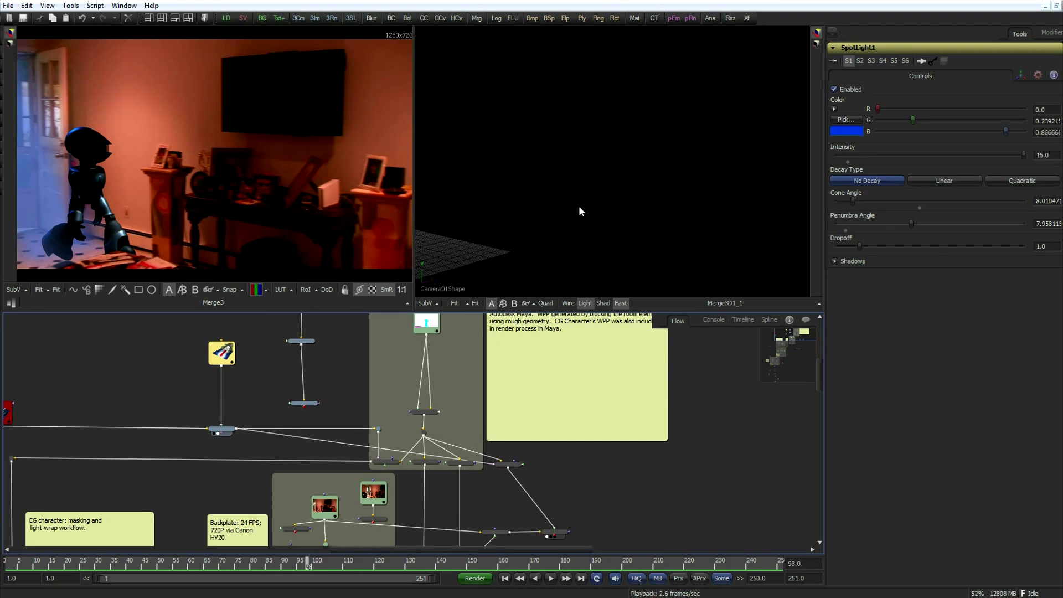
right_click(436, 291)
left_click(476, 313)
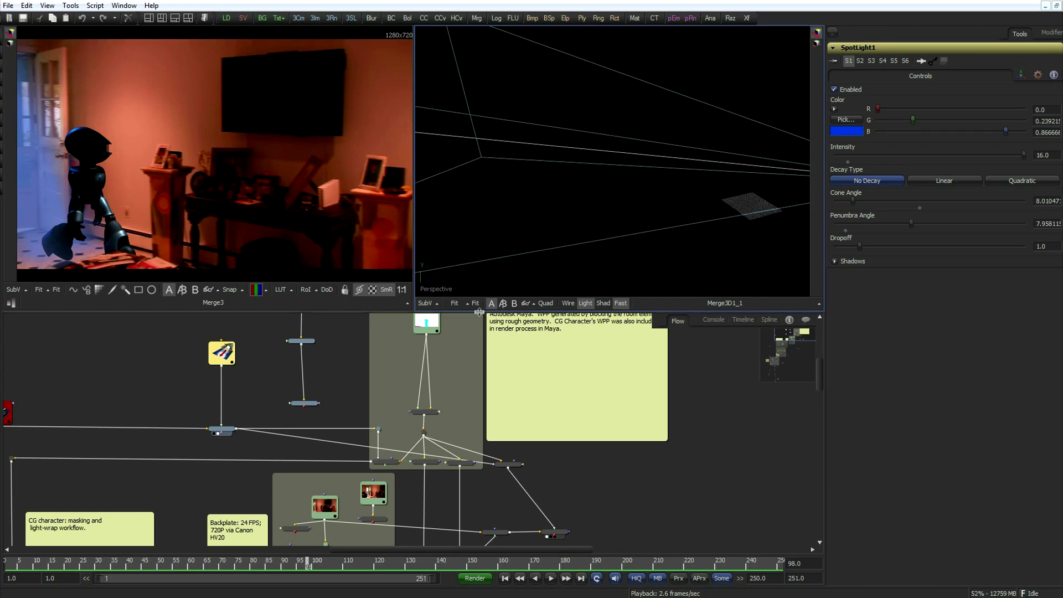
middle_click_drag(656, 217, 460, 144, "alt")
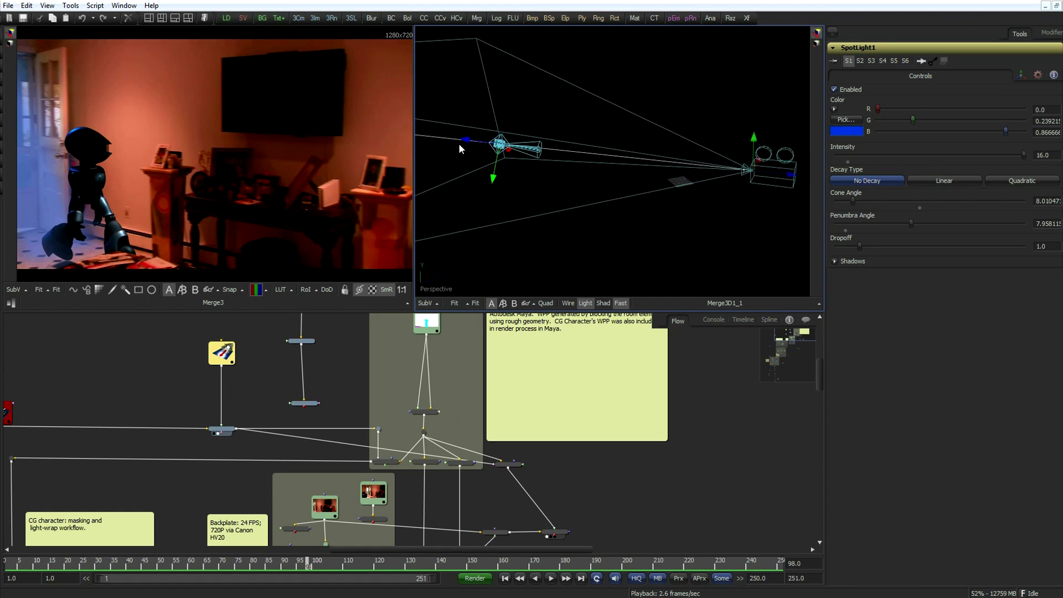
middle_click_drag(579, 188, 643, 114, "alt")
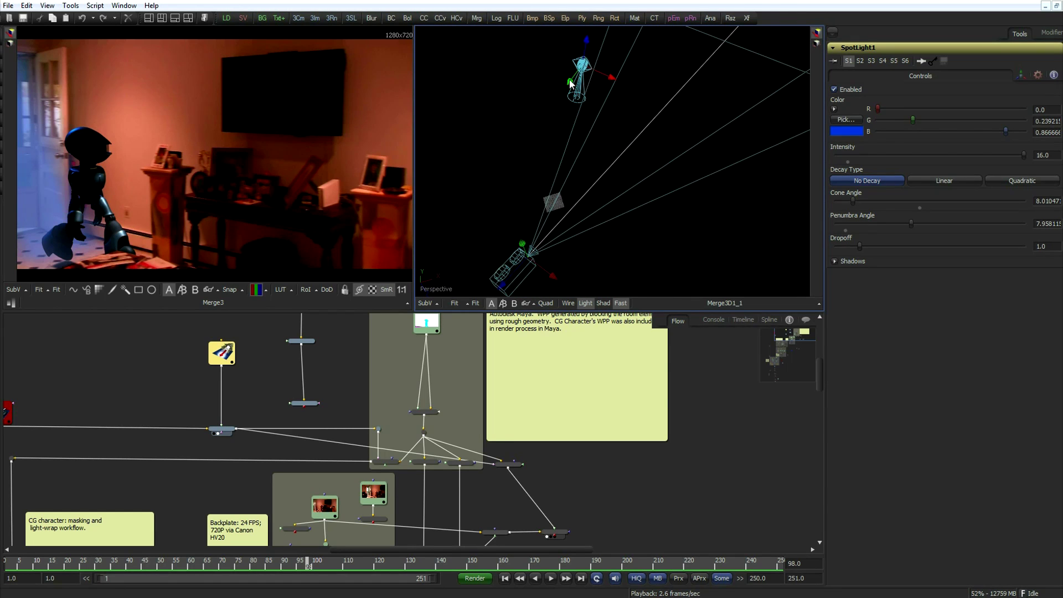
middle_click_drag(570, 83, 681, 157, "alt")
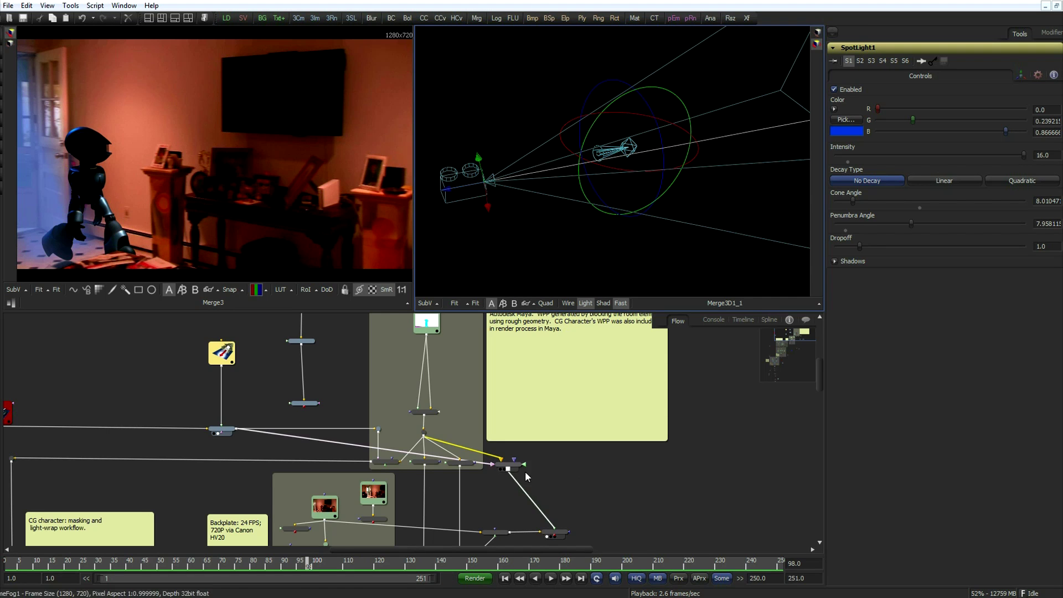
Step: Enable Do Lighting for VolumeFog1 so the spotlight illuminates the fog
left_click(508, 468)
scroll(631, 484, "up", 4, "ctrl")
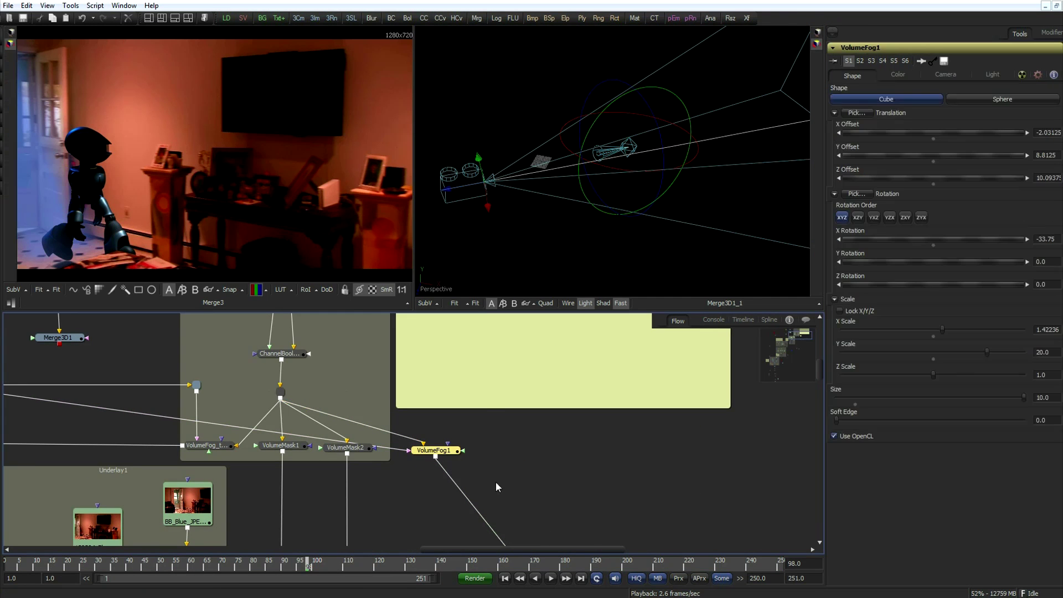
left_click(992, 75)
left_click(835, 90)
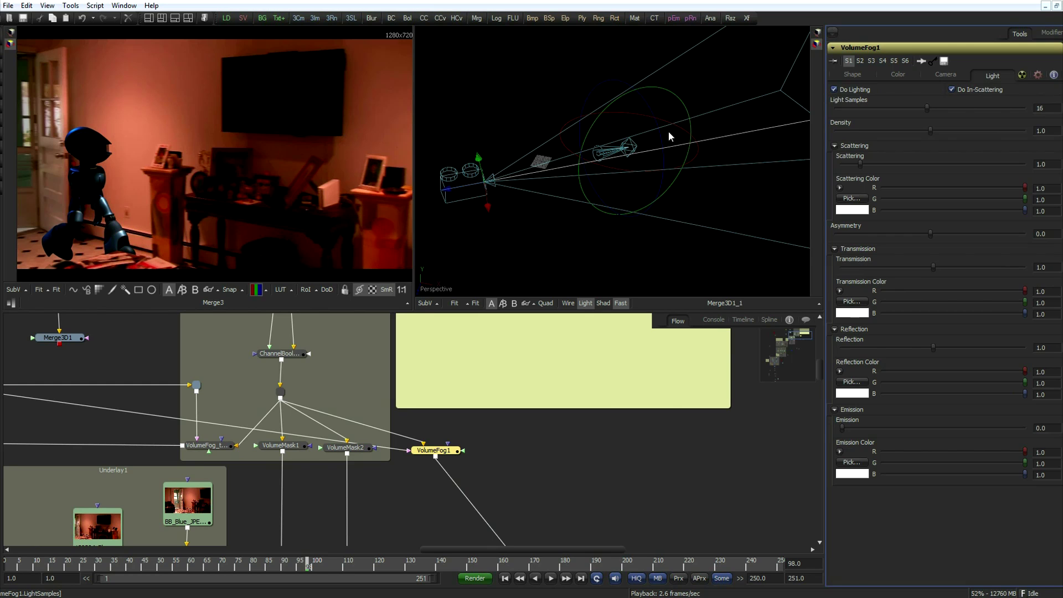
Step: Rotate and nudge the spotlight in the 3D view to adjust the light through the doorway, and go to frame 34
middle_click_drag(553, 240, 670, 177, "alt")
left_click_drag(670, 175, 652, 216)
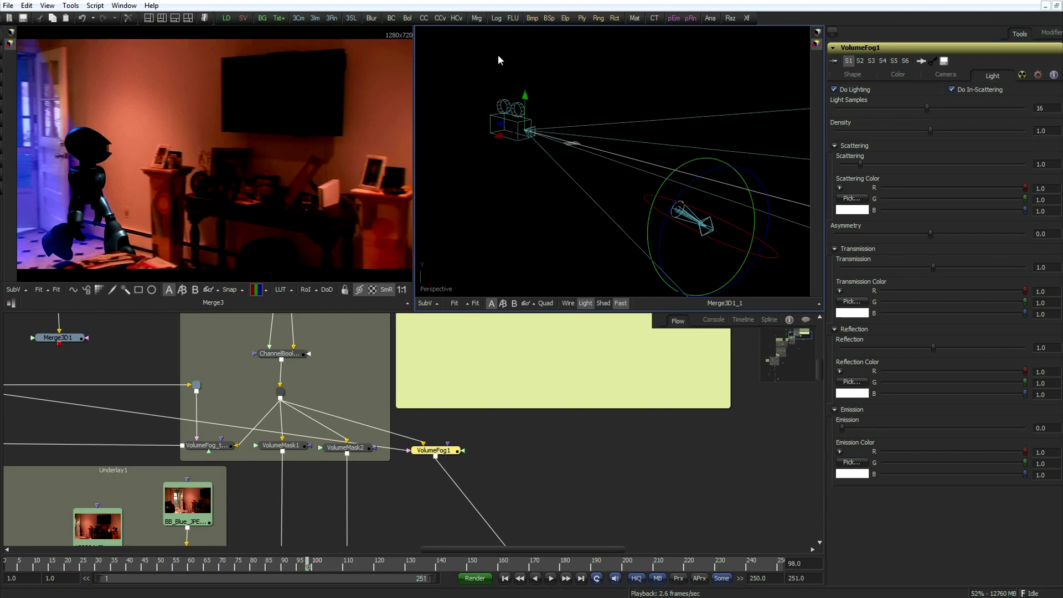
key("q")
mouse_move(693, 232)
left_mouse_down()
mouse_move(605, 202)
mouse_move(720, 250)
mouse_move(695, 243)
left_mouse_up()
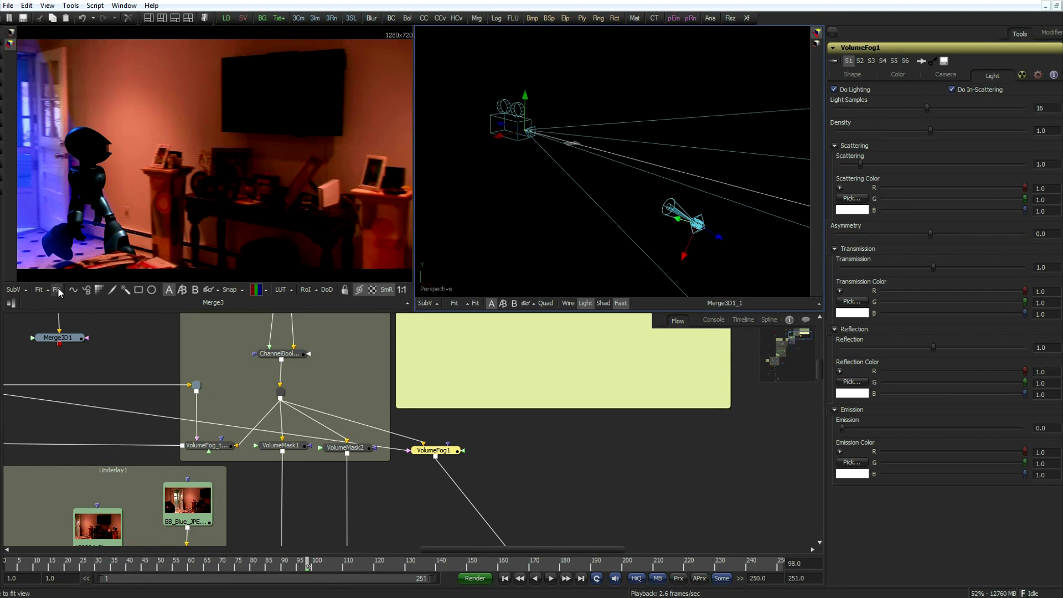
left_click(111, 565)
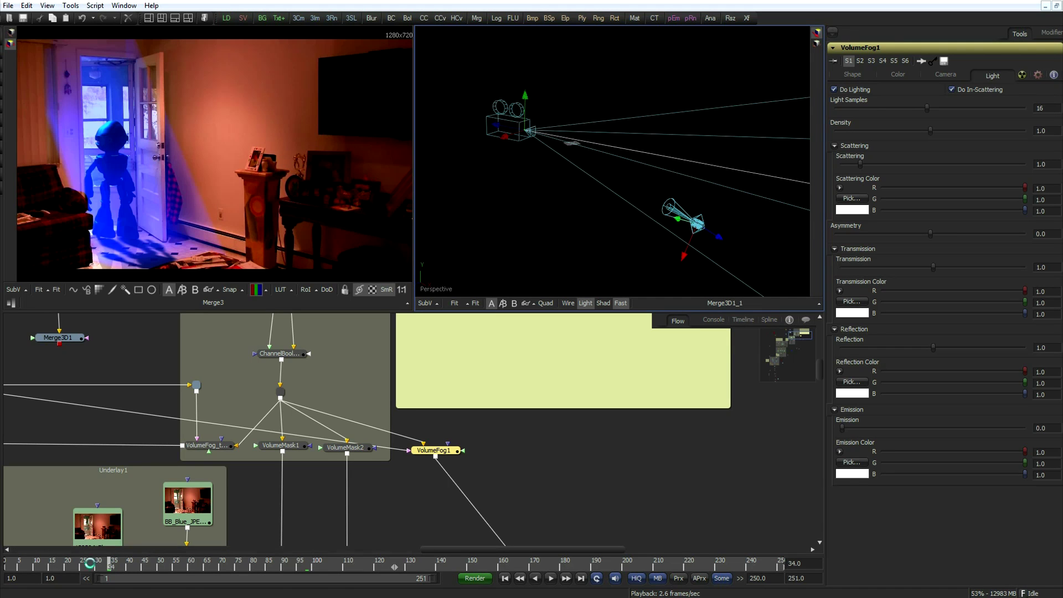